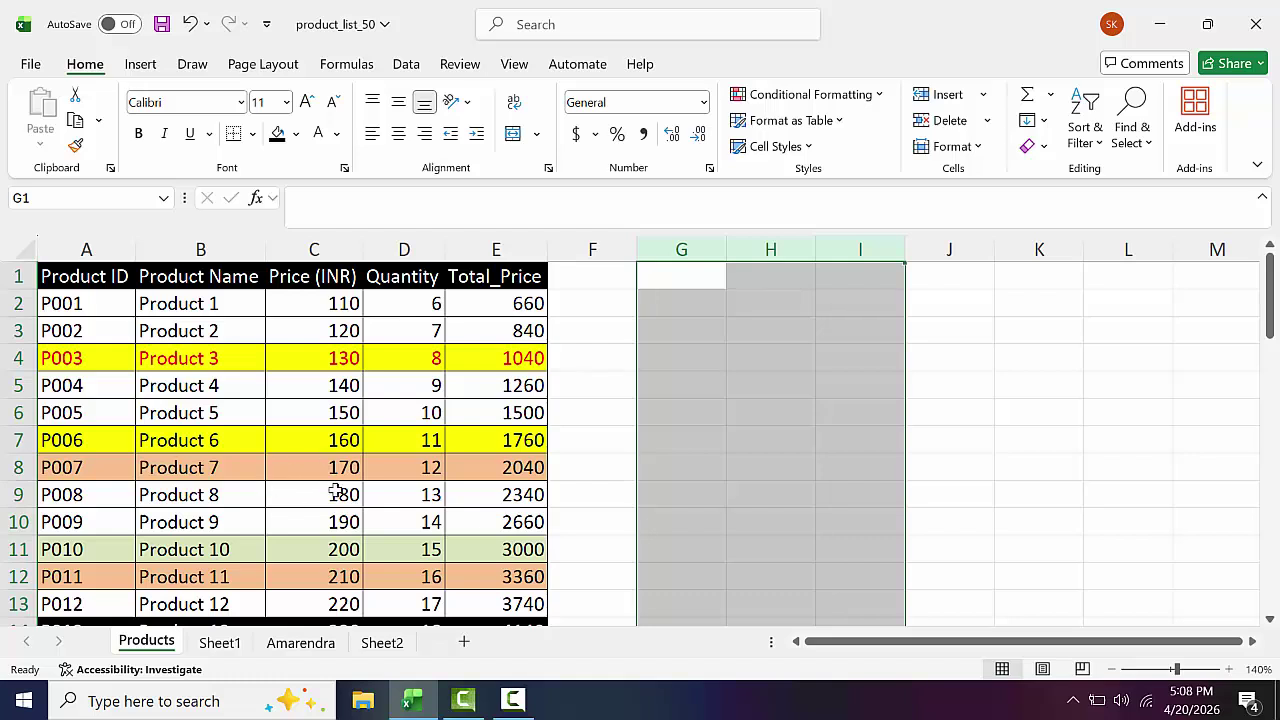
# Step: Create a PivotTable from the range Products!$A$1:$E$51 on a new worksheet
pyautogui.click(92, 285)
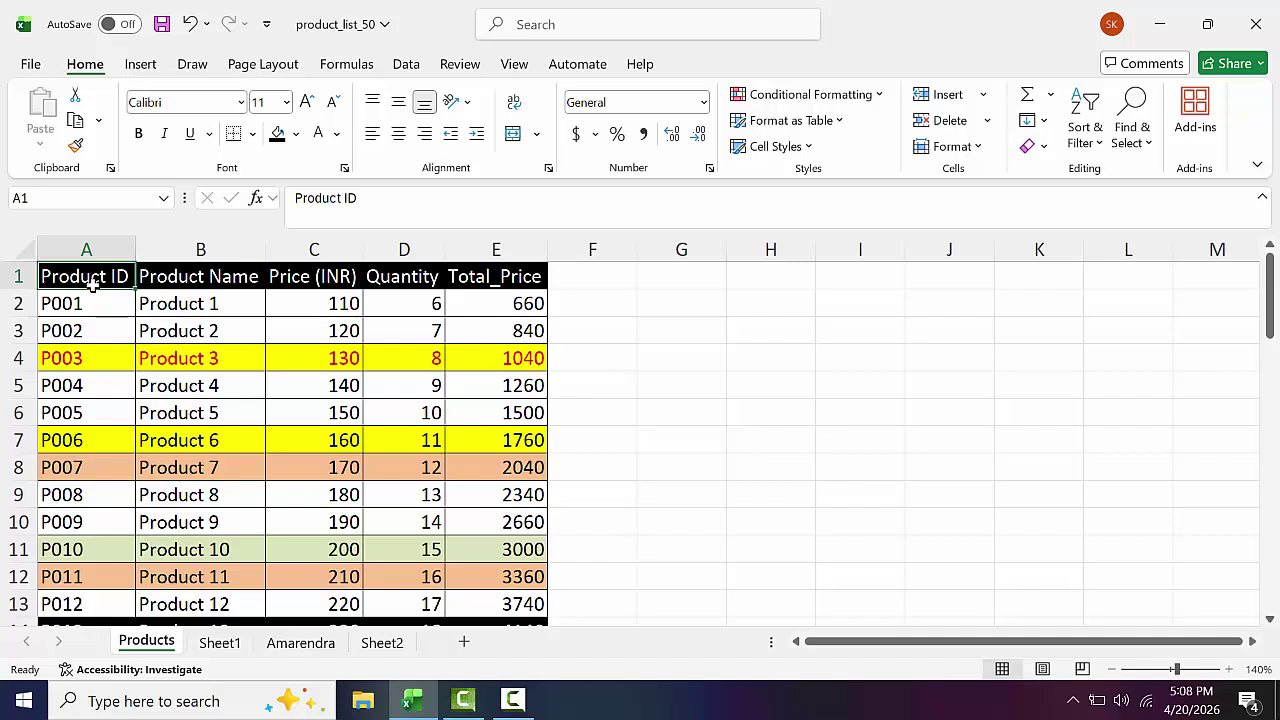
pyautogui.click(211, 338)
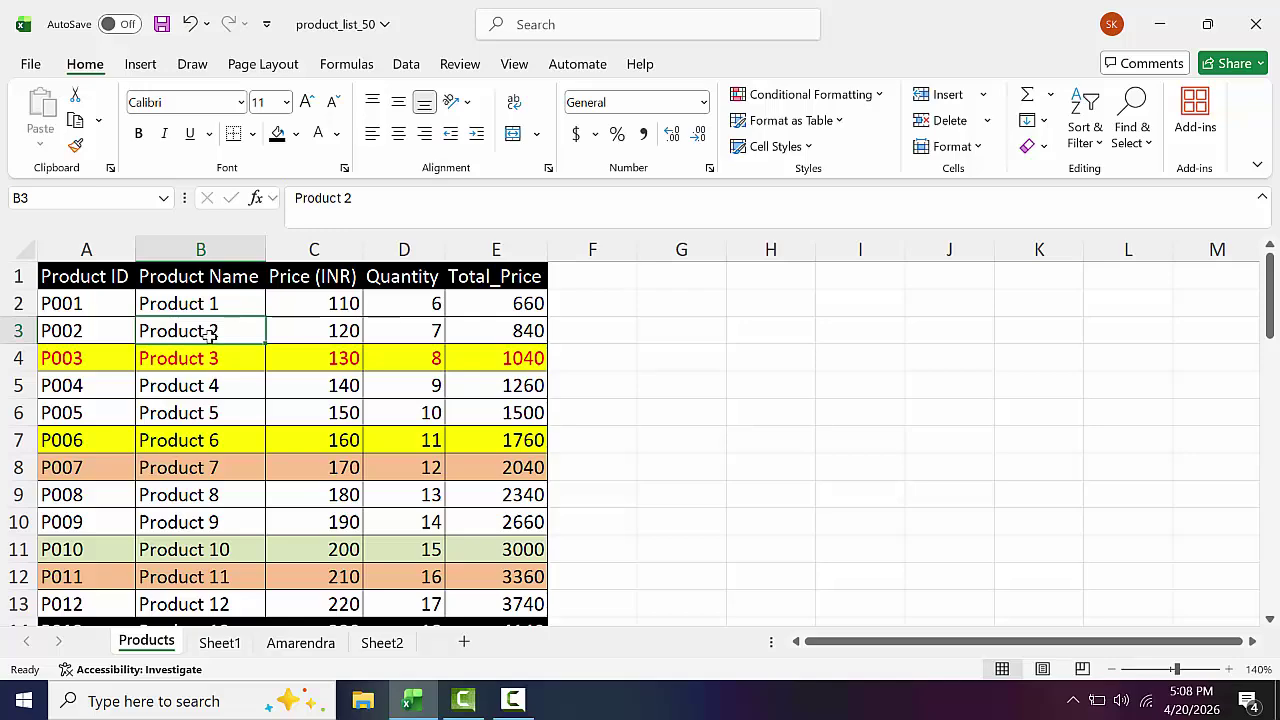
pyautogui.click(141, 66)
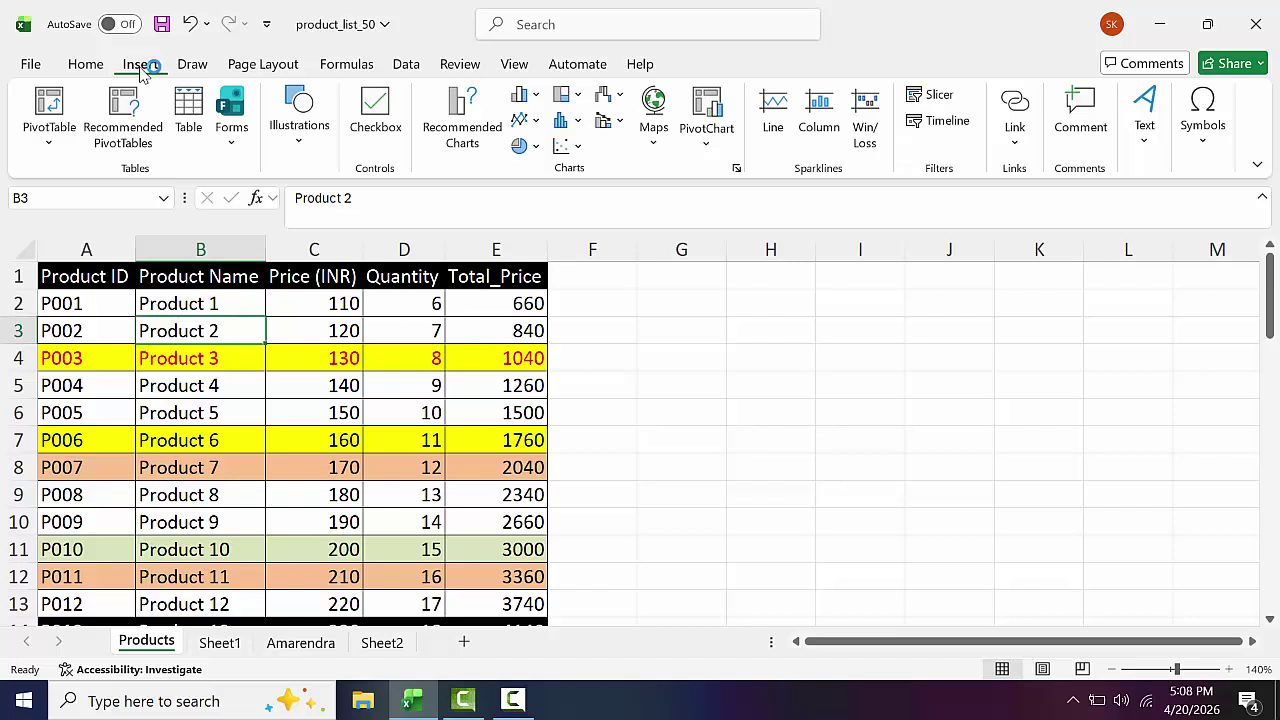
pyautogui.click(41, 145)
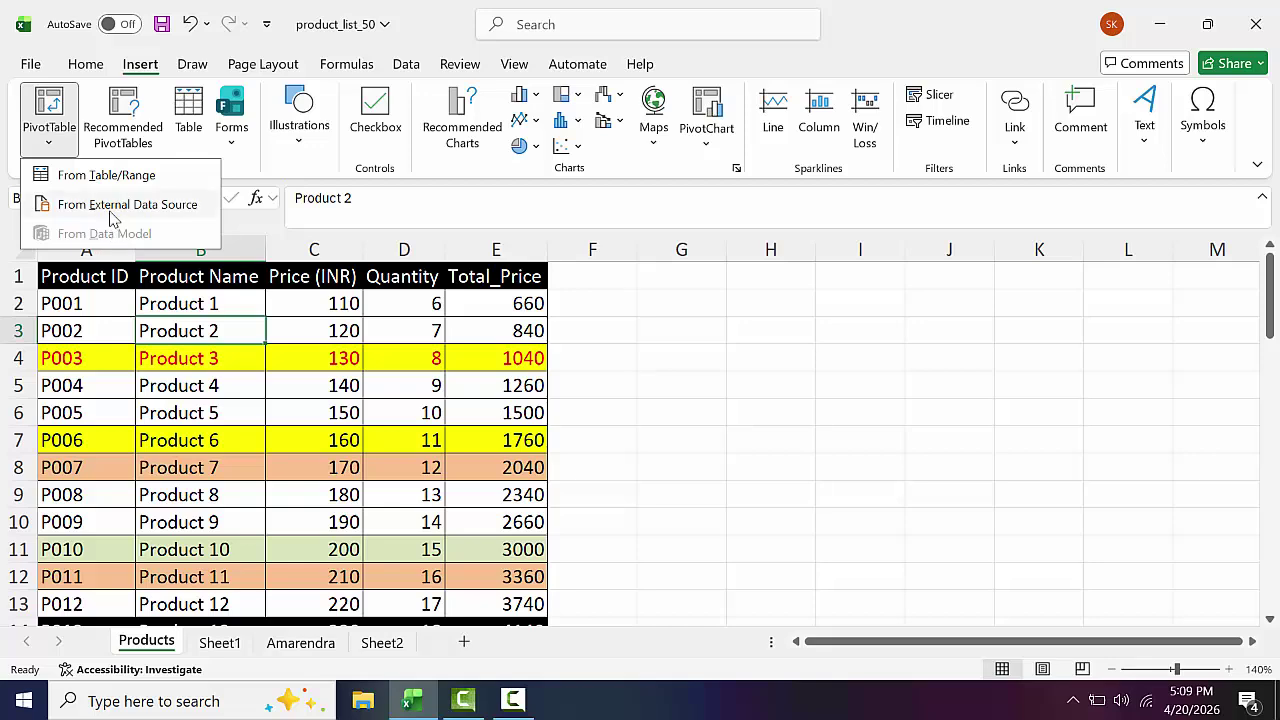
pyautogui.click(100, 176)
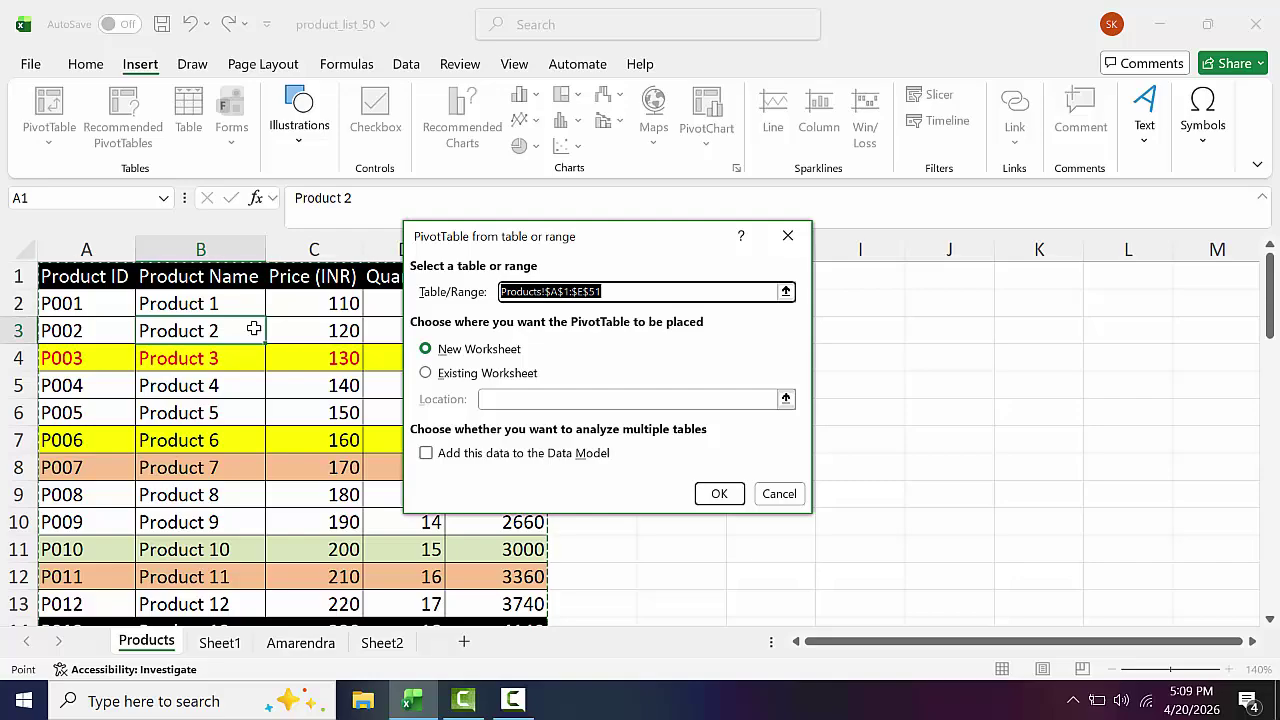
pyautogui.click(426, 376)
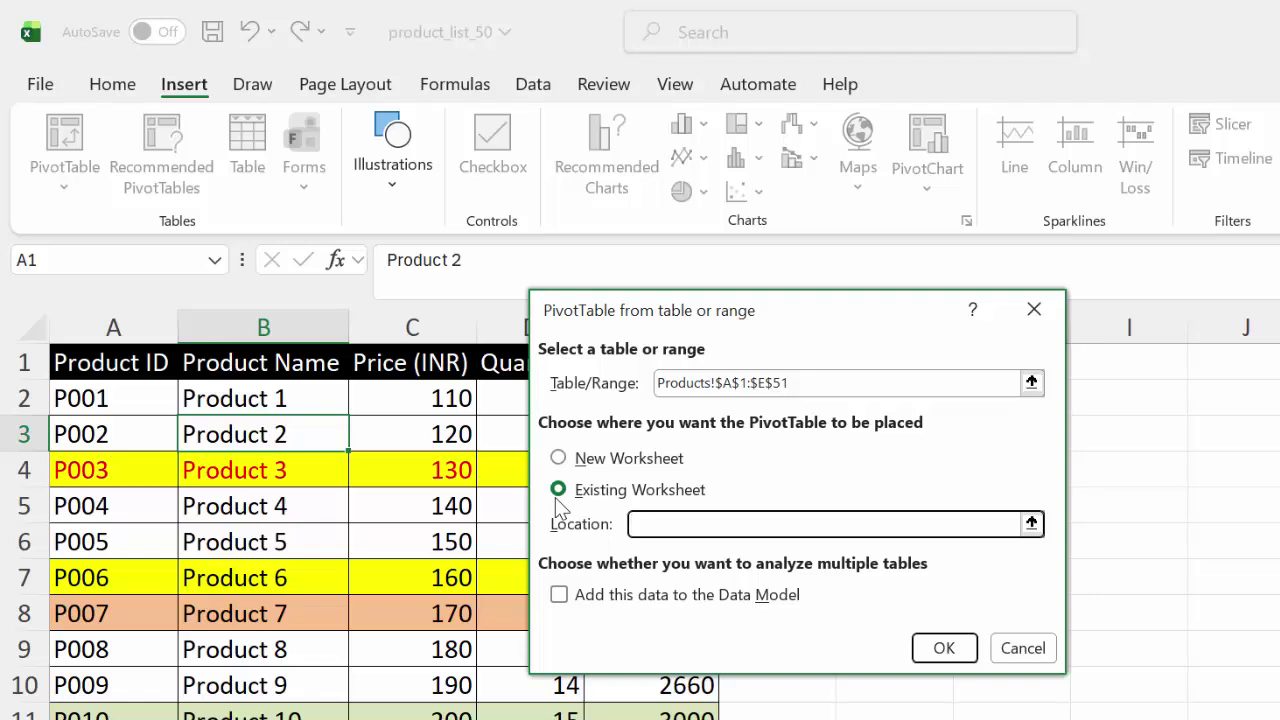
pyautogui.click(558, 459)
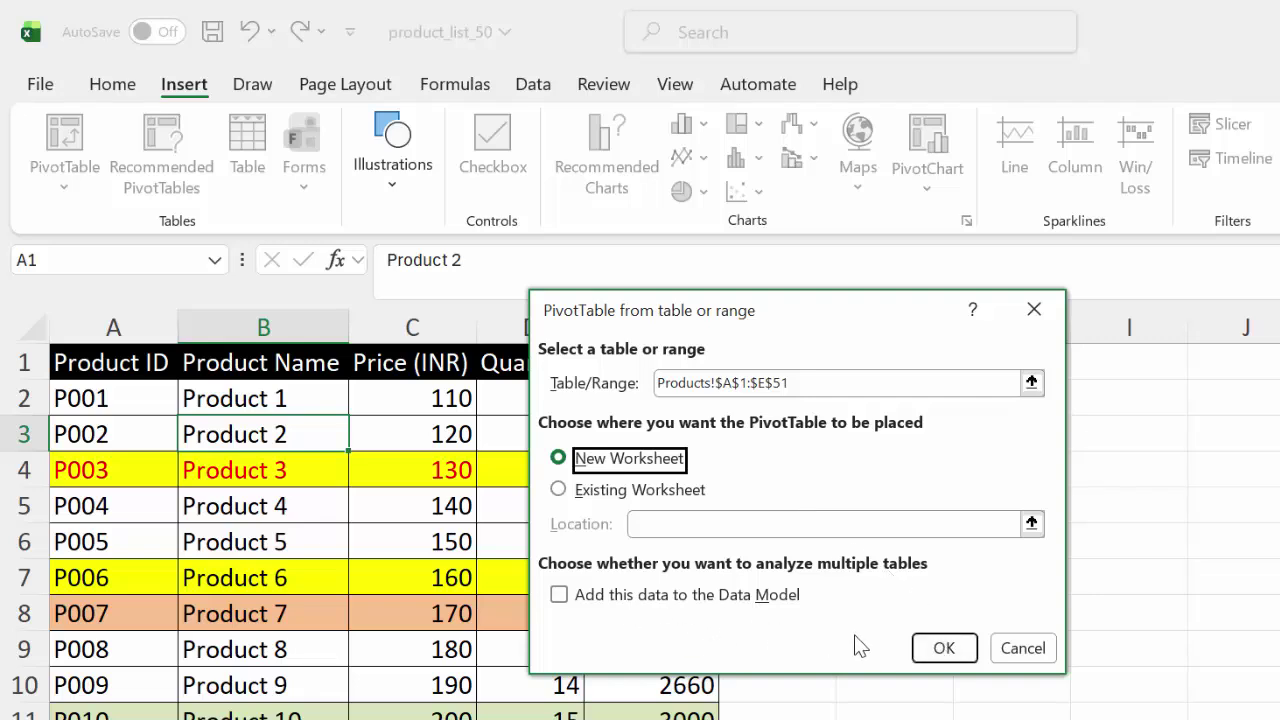
pyautogui.click(930, 650)
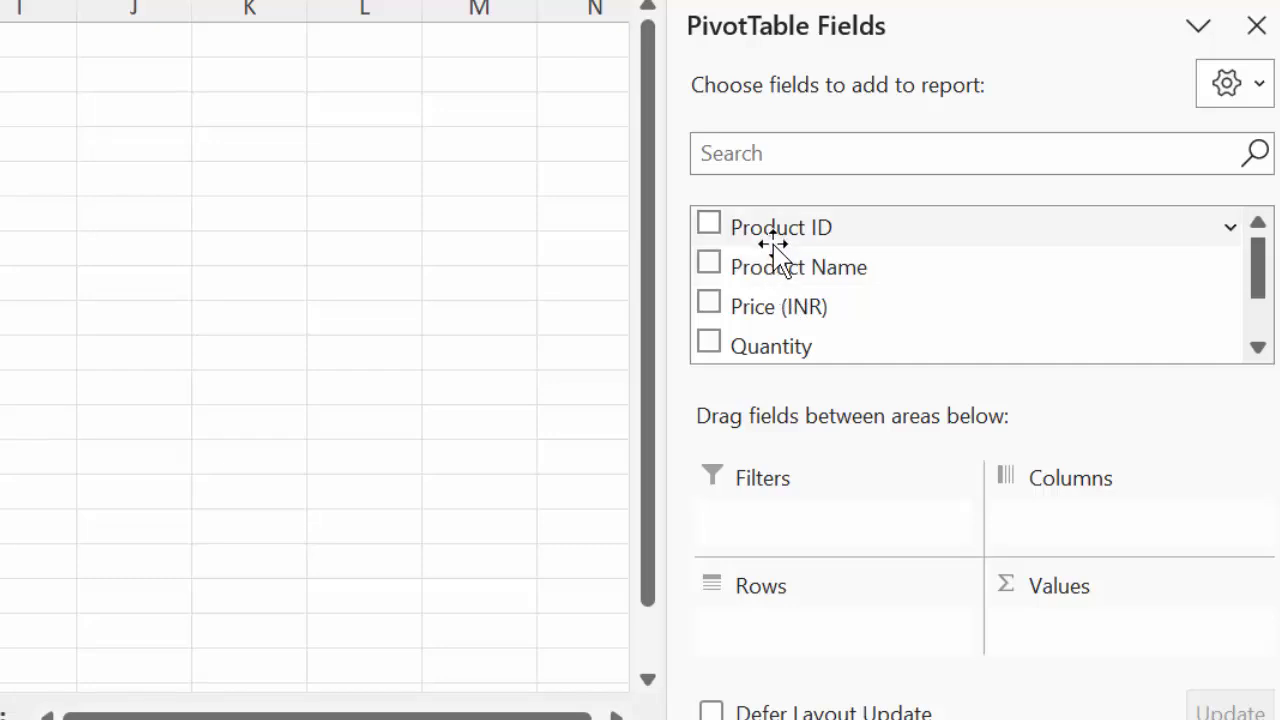
# Step: Set Product ID as the pivot table's filter, Product Name as its rows and Price (INR) as its values
pyautogui.moveTo(773, 243); pyautogui.dragTo(750, 540)
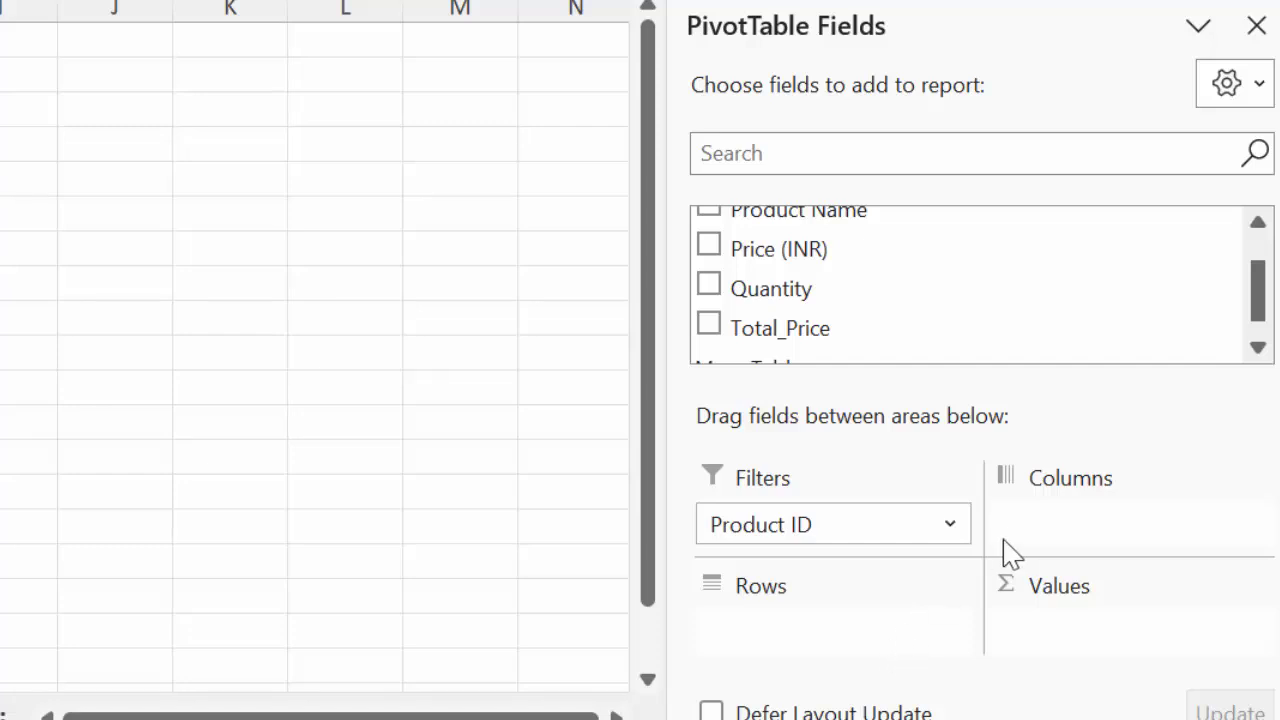
pyautogui.click(1257, 230)
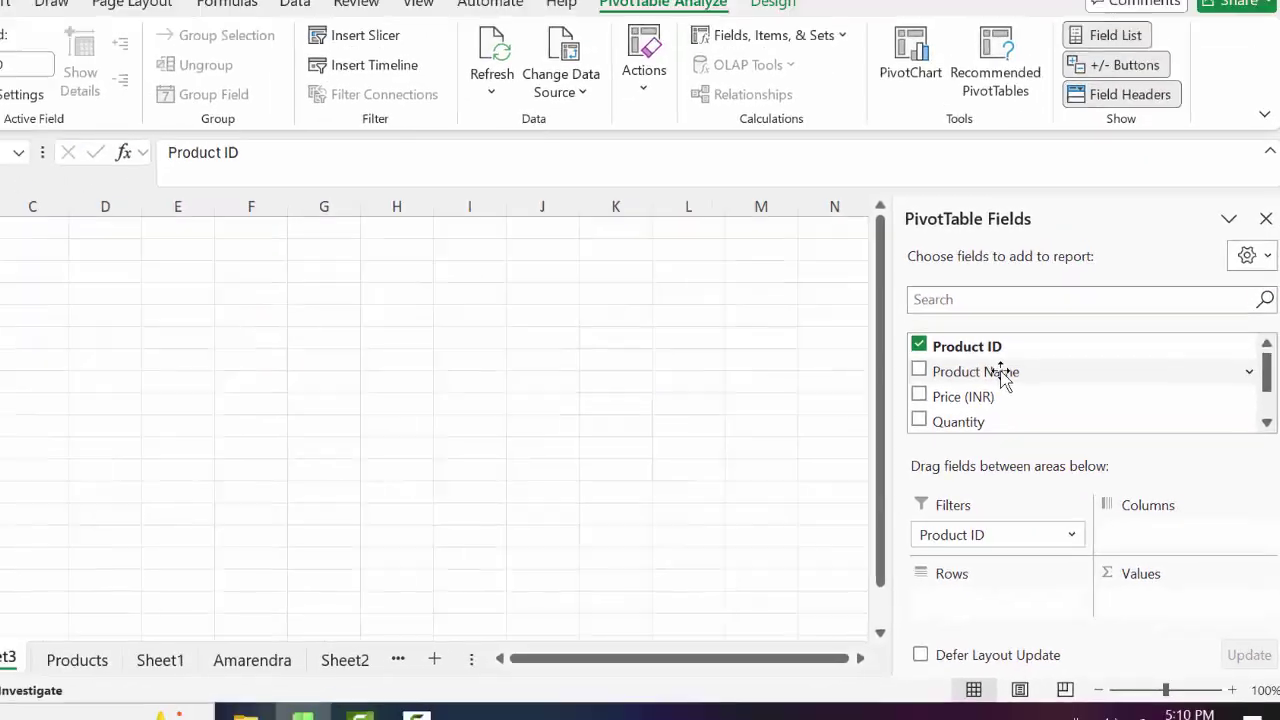
pyautogui.moveTo(905, 310); pyautogui.dragTo(858, 628)
pyautogui.moveTo(1005, 608); pyautogui.dragTo(1005, 608)
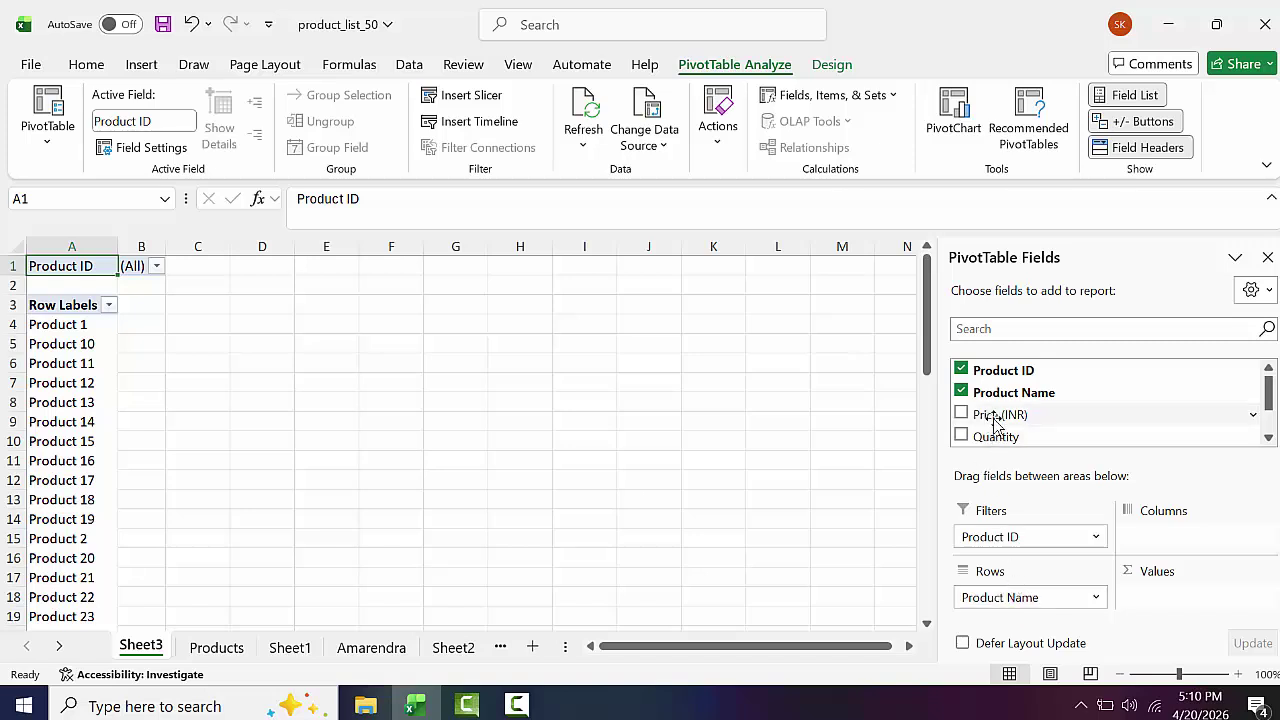
pyautogui.moveTo(995, 422); pyautogui.dragTo(1155, 607)
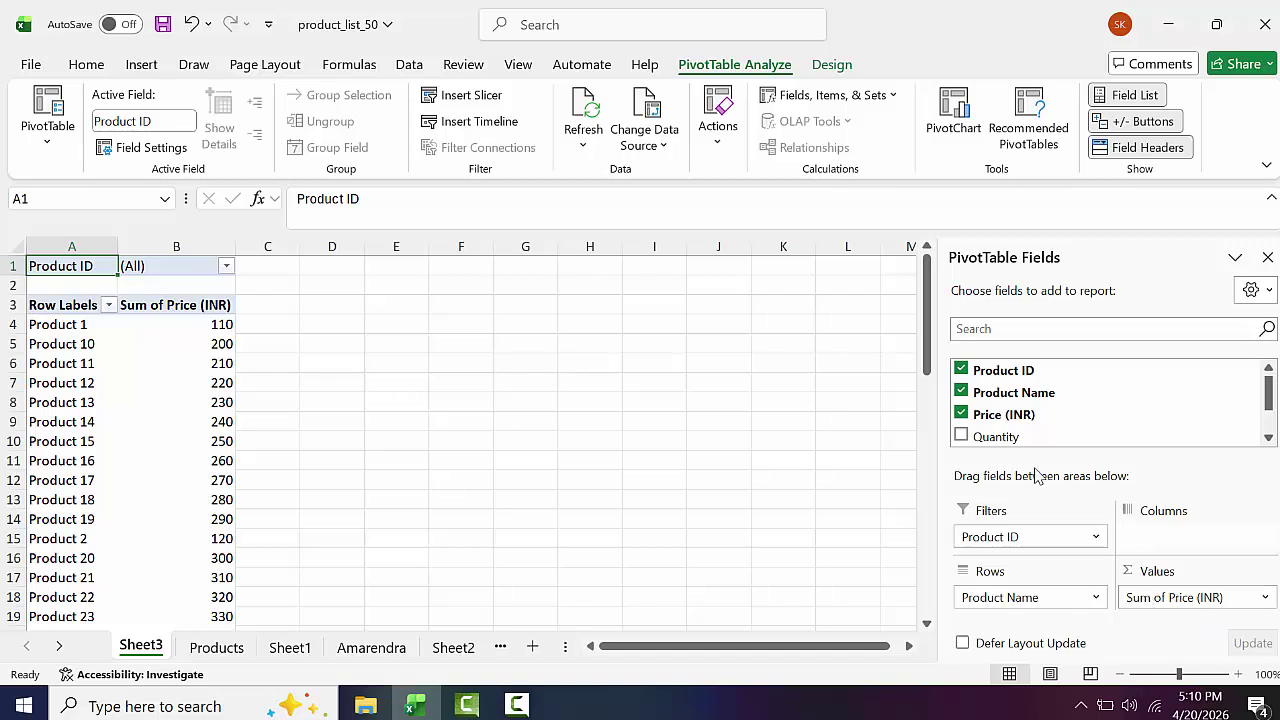
# Step: Try Quantity as a value field and Total_Price as a column field in the pivot table, removing both
pyautogui.moveTo(988, 437); pyautogui.dragTo(1148, 616)
pyautogui.moveTo(983, 447); pyautogui.dragTo(1175, 613)
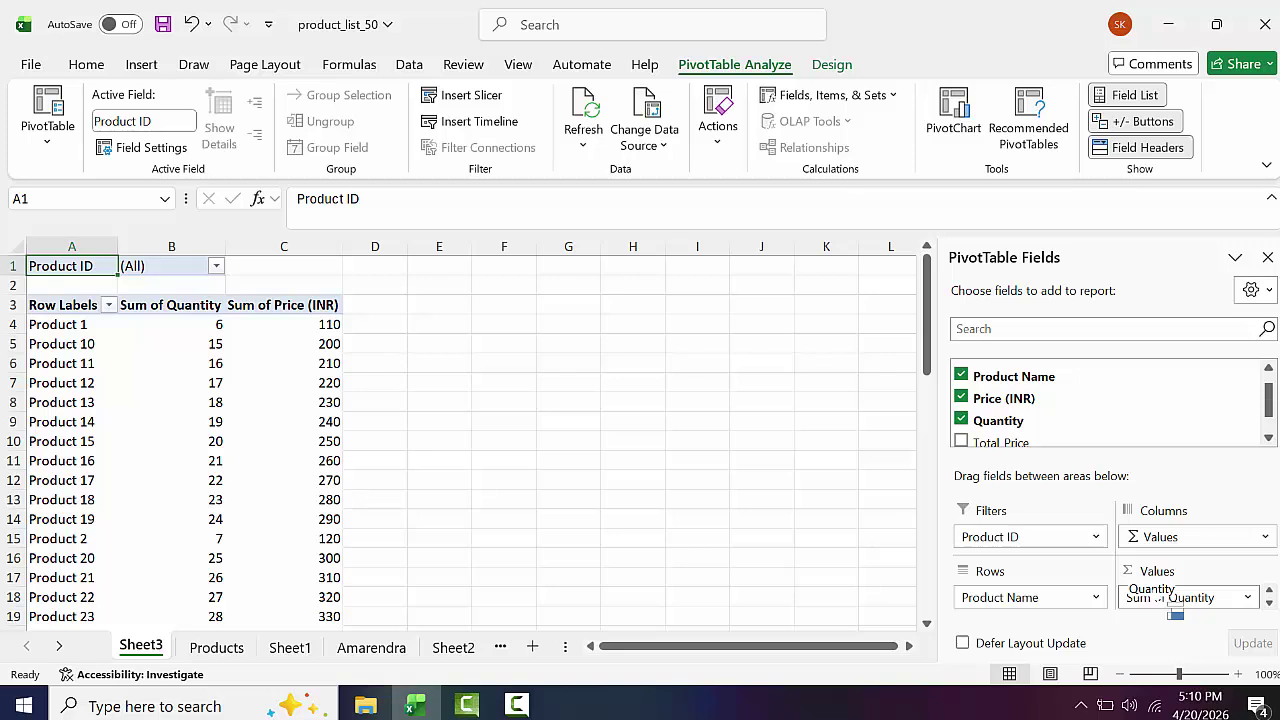
pyautogui.moveTo(1175, 613); pyautogui.dragTo(1187, 510)
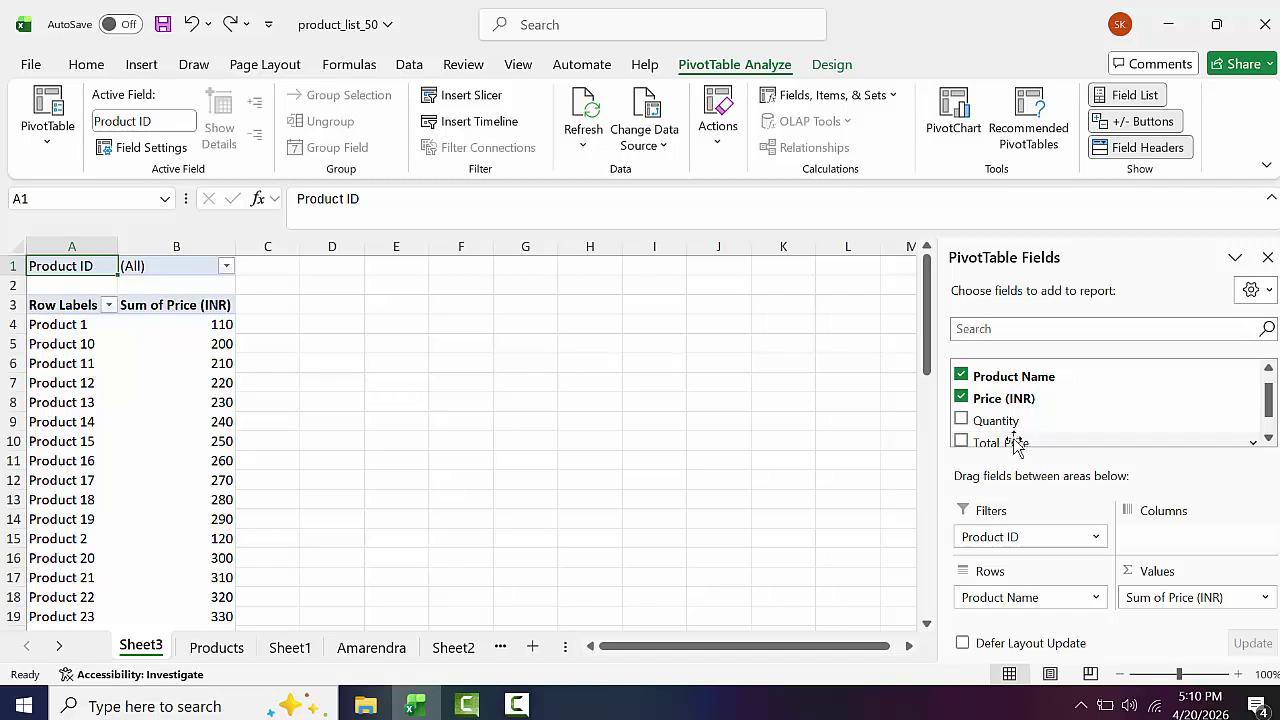
pyautogui.moveTo(1013, 445); pyautogui.dragTo(1192, 560)
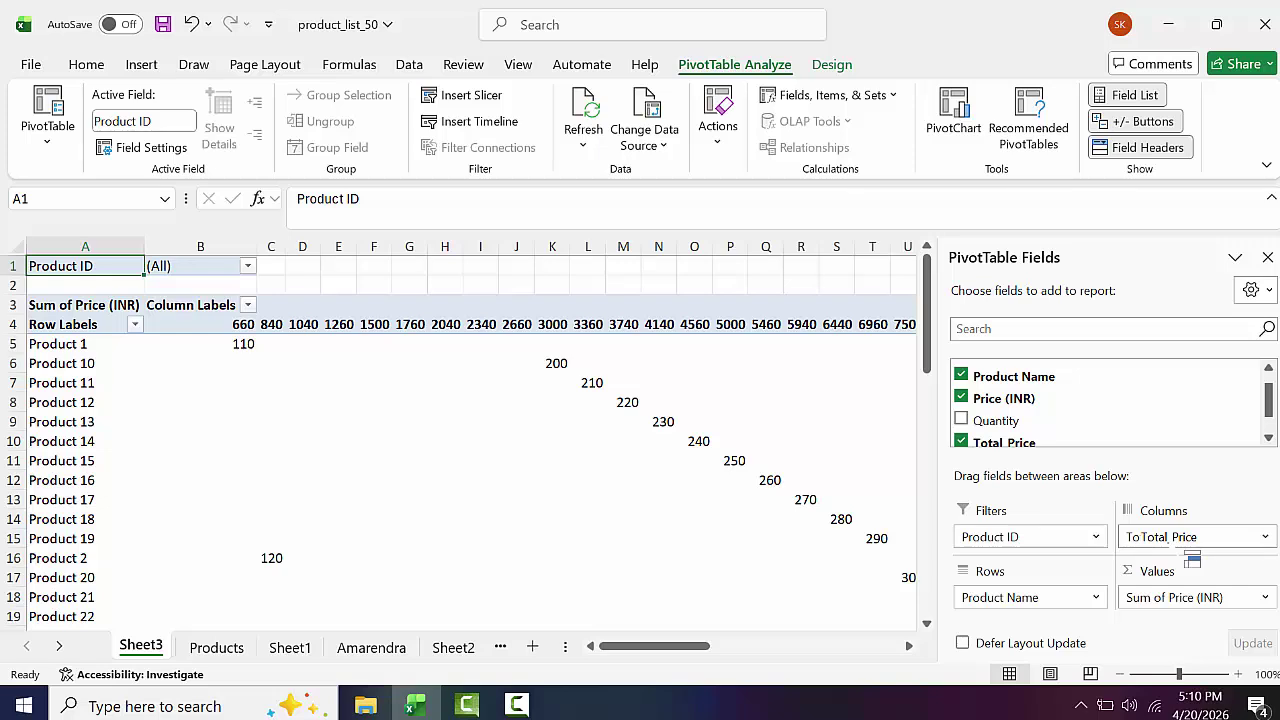
pyautogui.hotkey('ctrl', 'z')
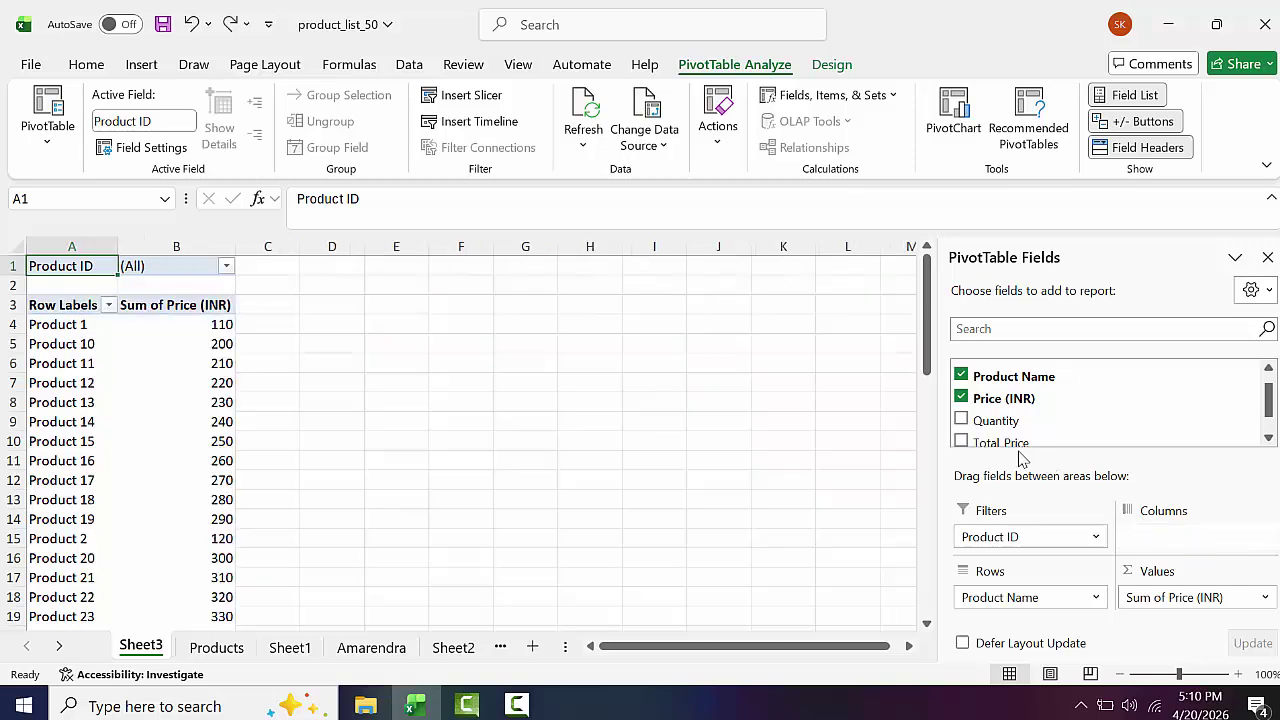
# Step: Add Total_Price to the pivot table's values and dismiss the Java update notification
pyautogui.moveTo(1013, 448); pyautogui.dragTo(1140, 557)
pyautogui.click(961, 443)
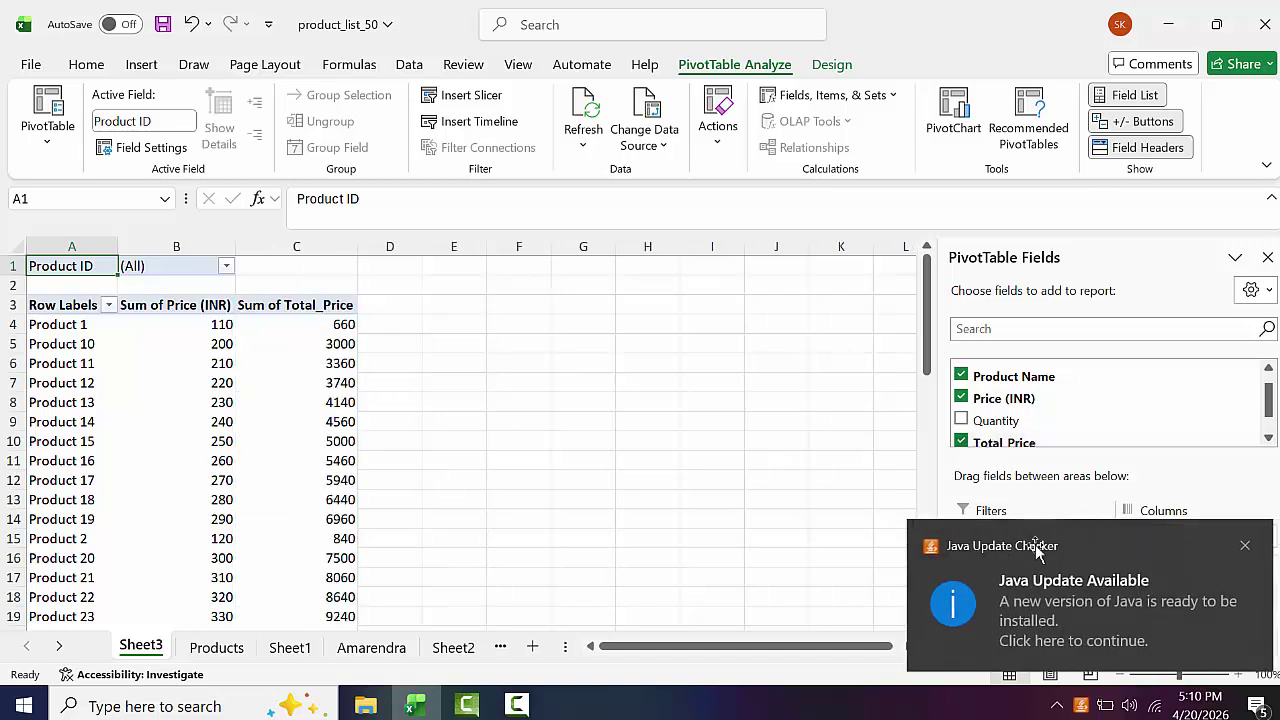
pyautogui.click(1243, 552)
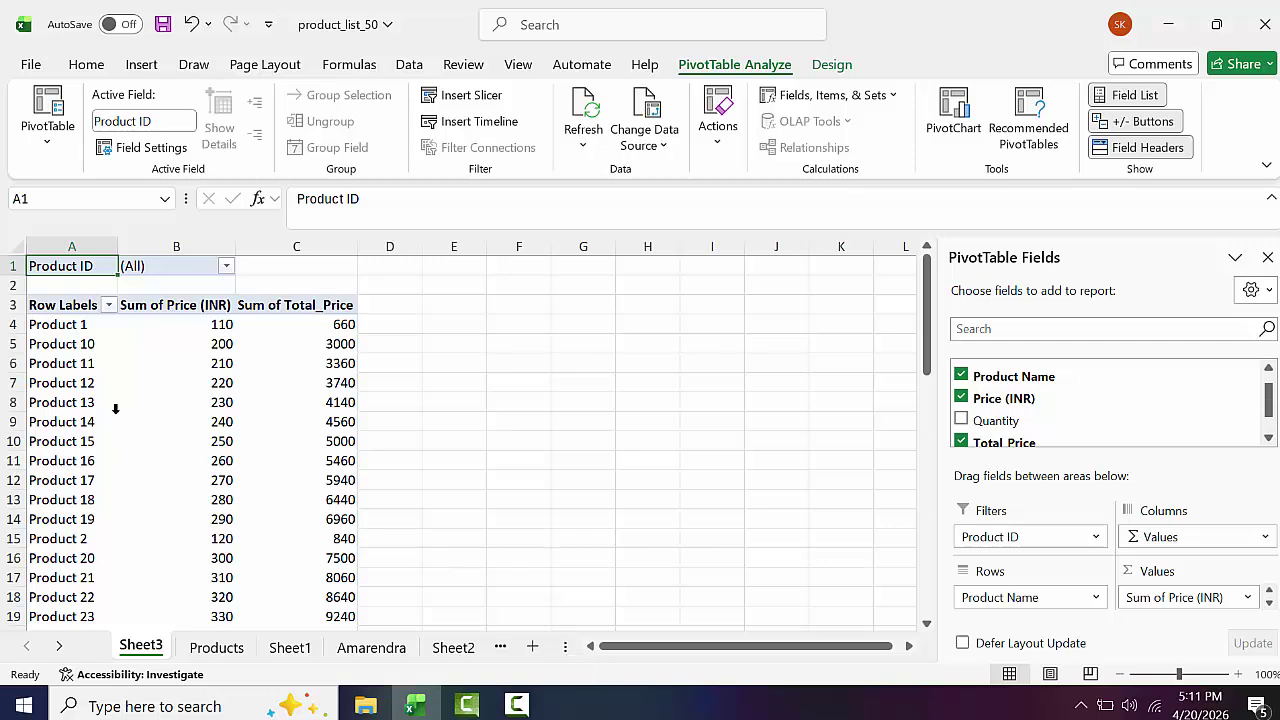
# Step: Filter the pivot table by Product ID to show only P004
pyautogui.click(227, 267)
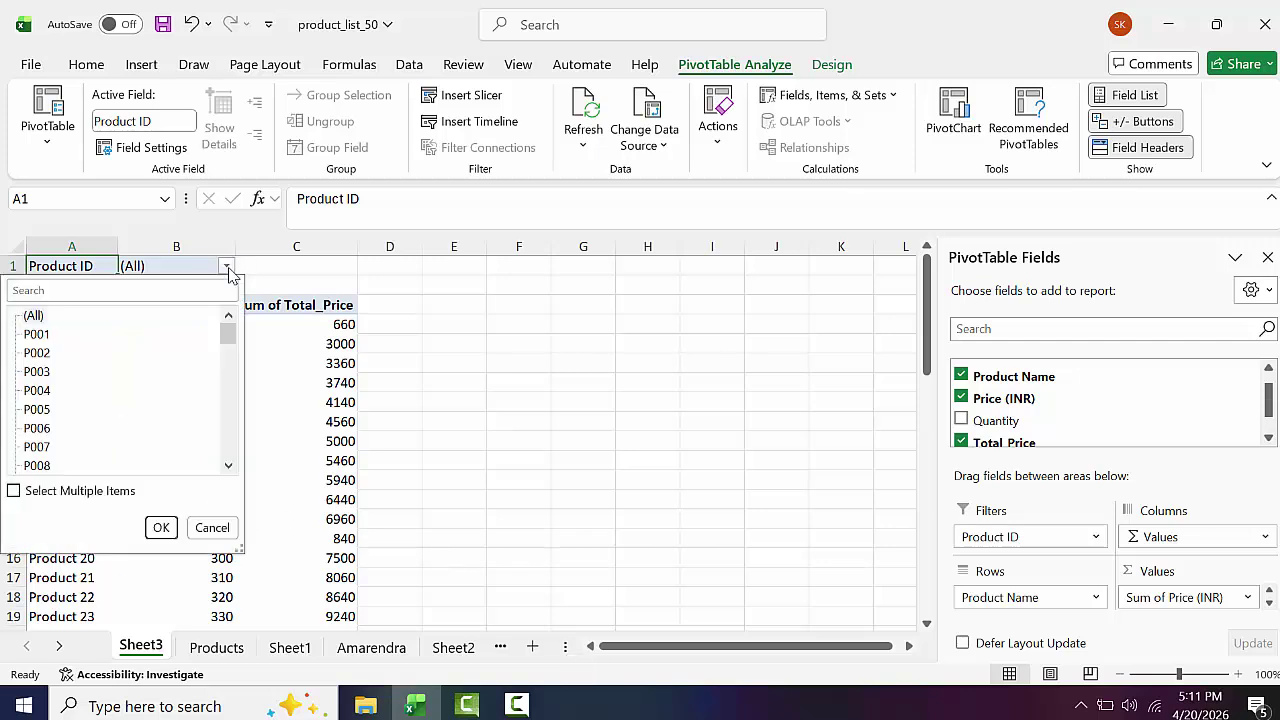
pyautogui.click(44, 395)
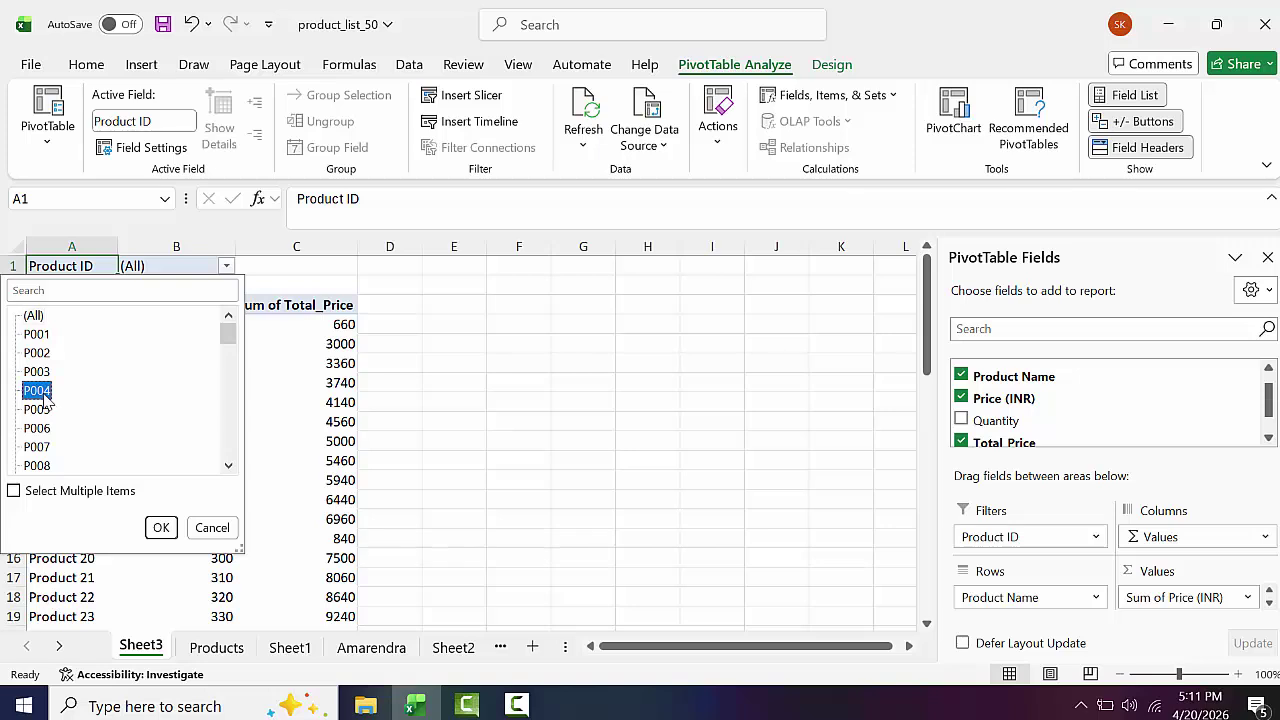
pyautogui.click(162, 528)
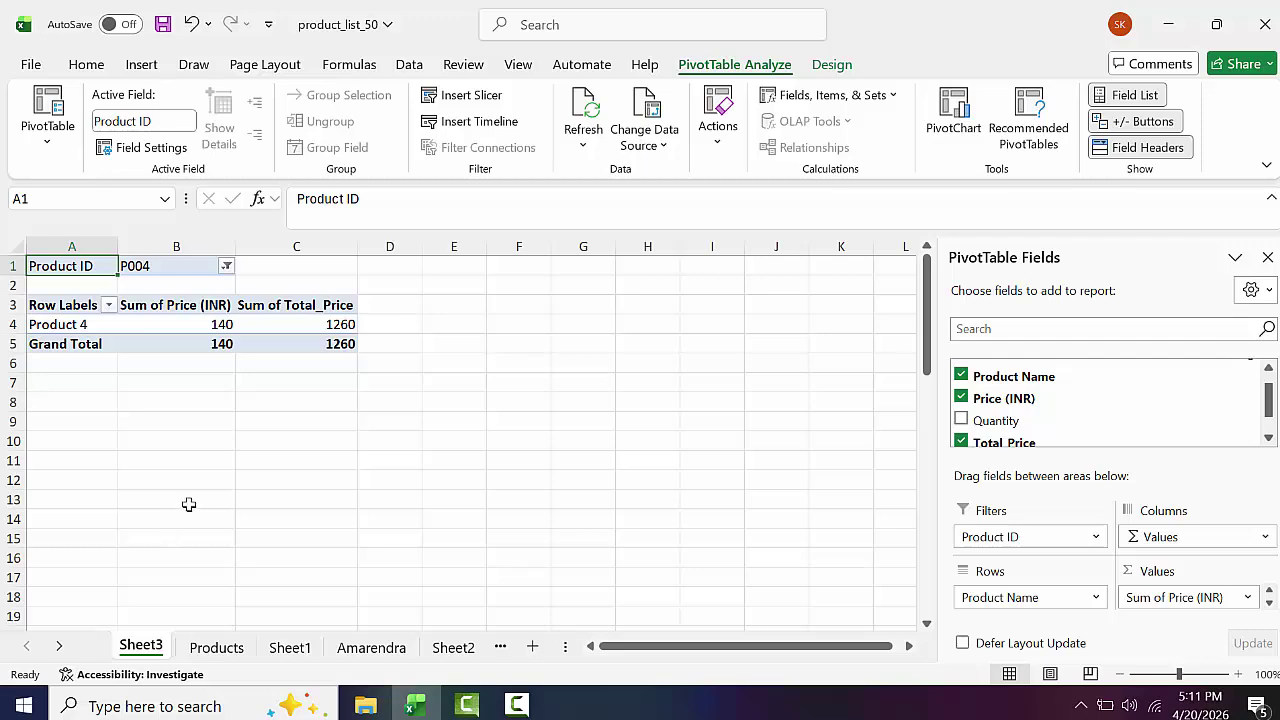
# Step: Extract the source records behind Product 4's Total_Price sum to a new sheet and return to the pivot table on Sheet3
pyautogui.doubleClick(300, 325)
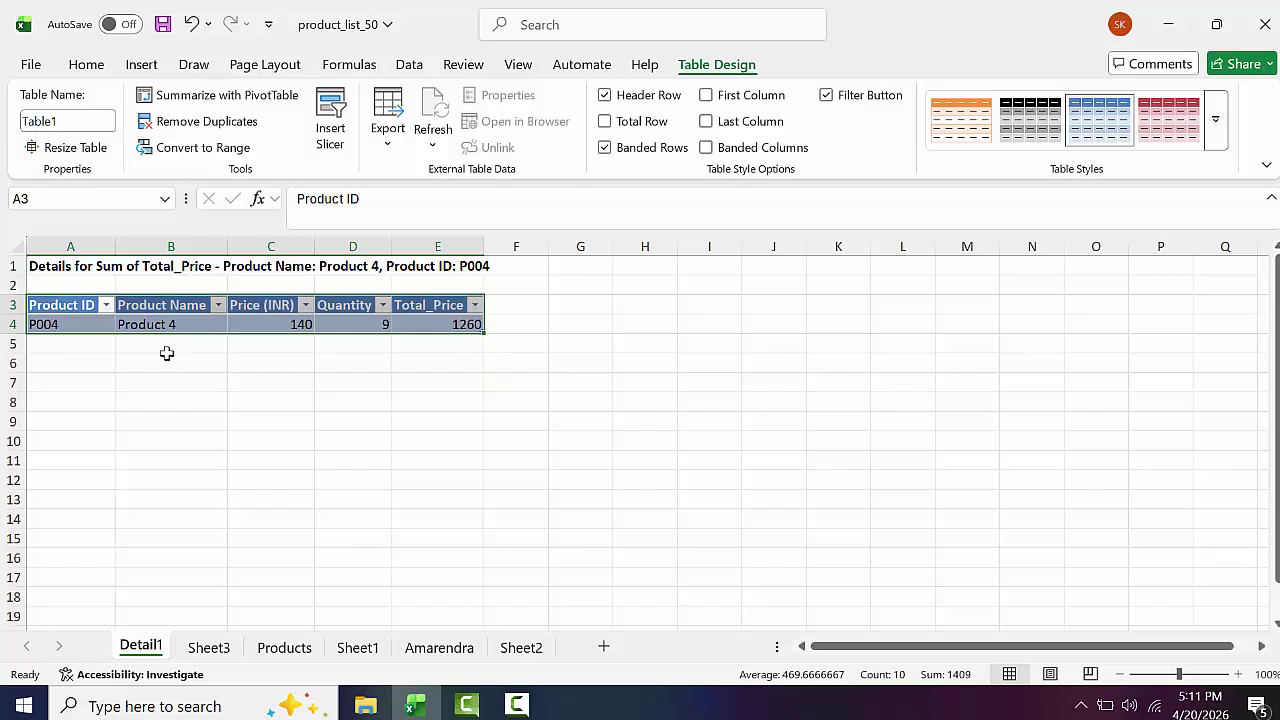
pyautogui.click(106, 308)
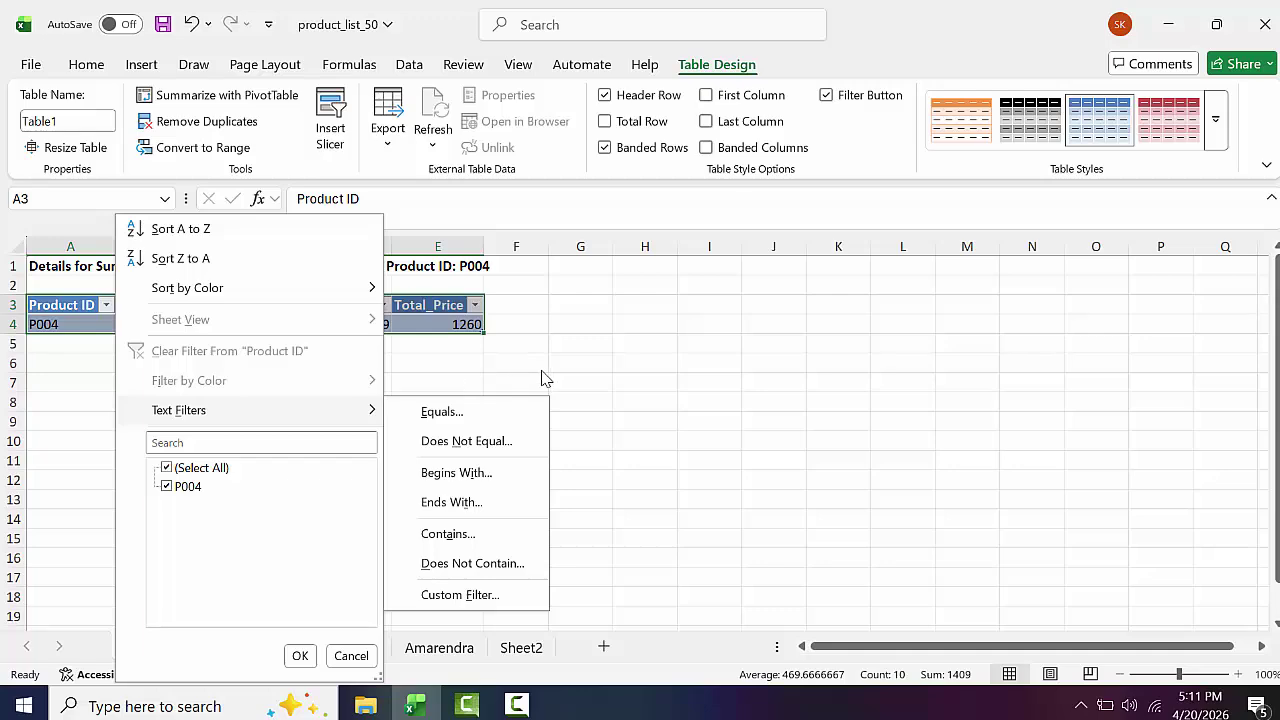
pyautogui.click(578, 374)
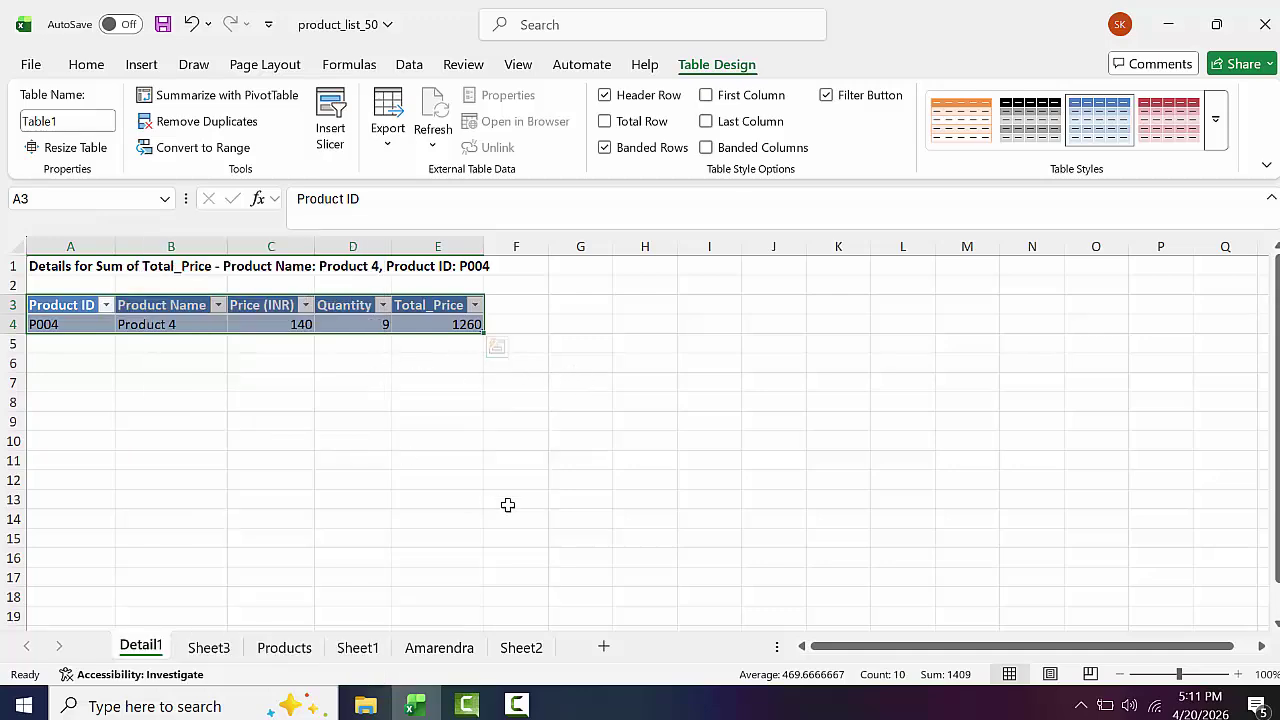
pyautogui.click(520, 650)
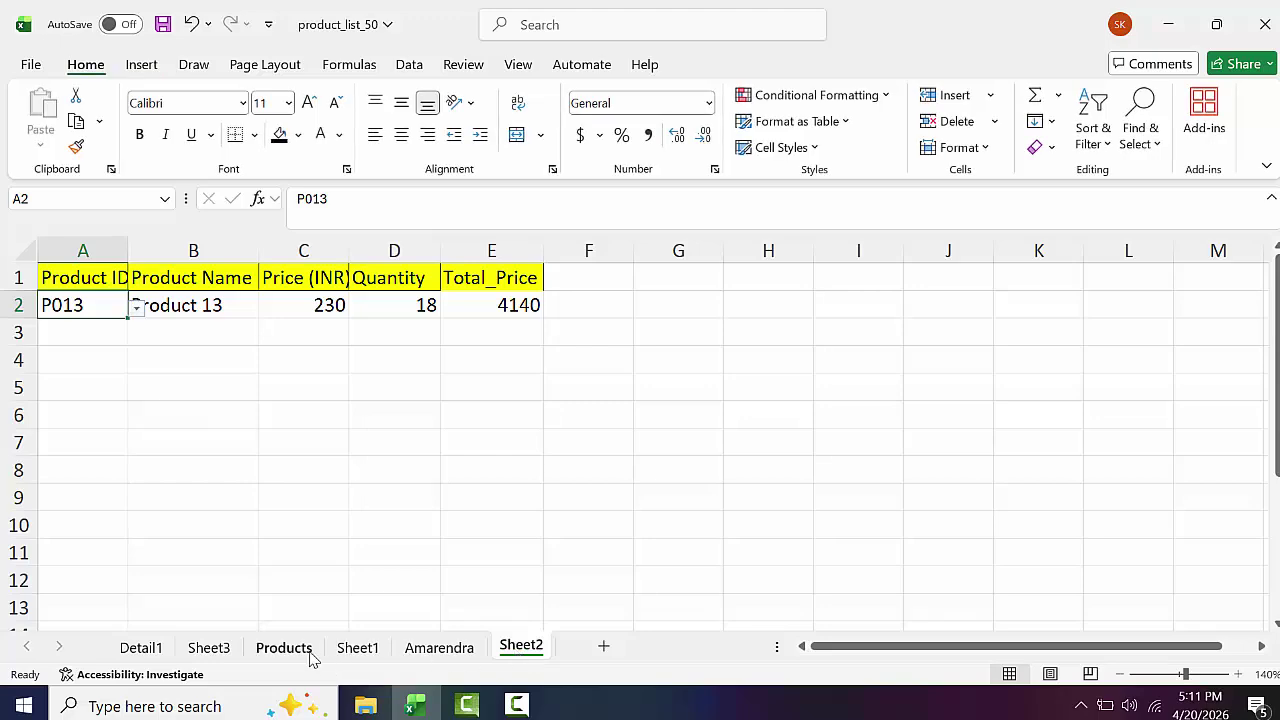
pyautogui.click(209, 648)
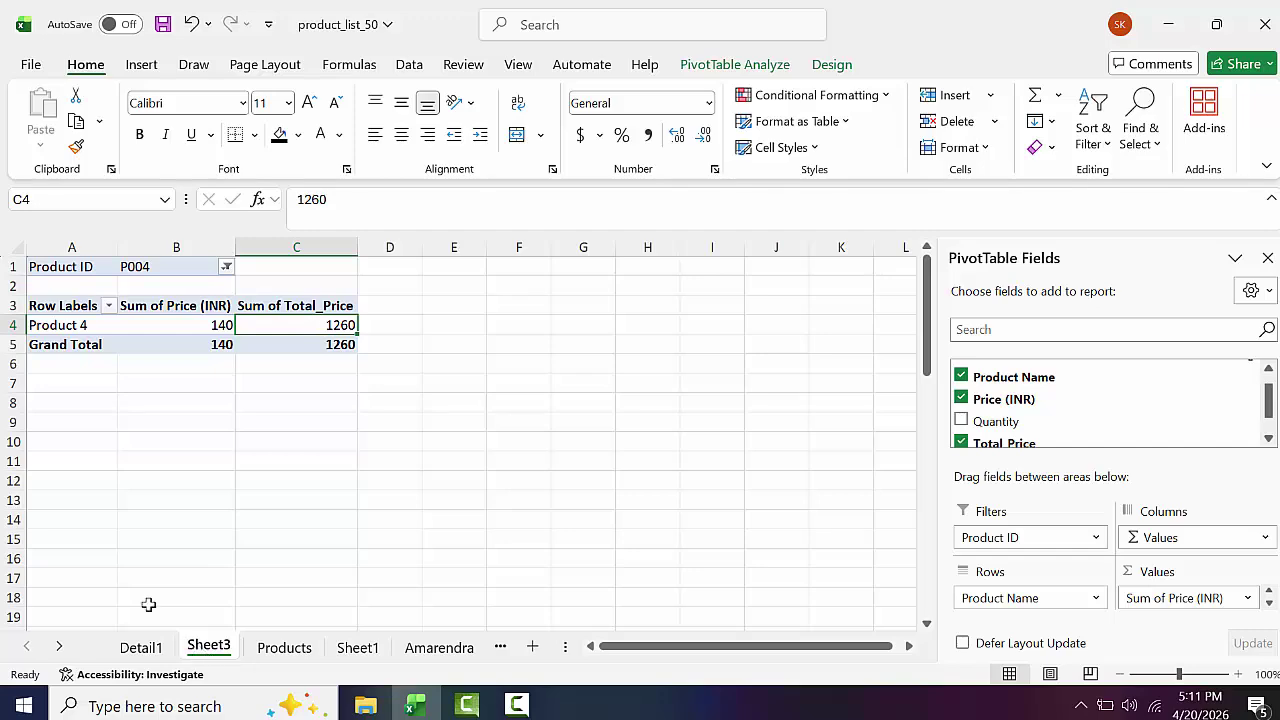
pyautogui.click(141, 648)
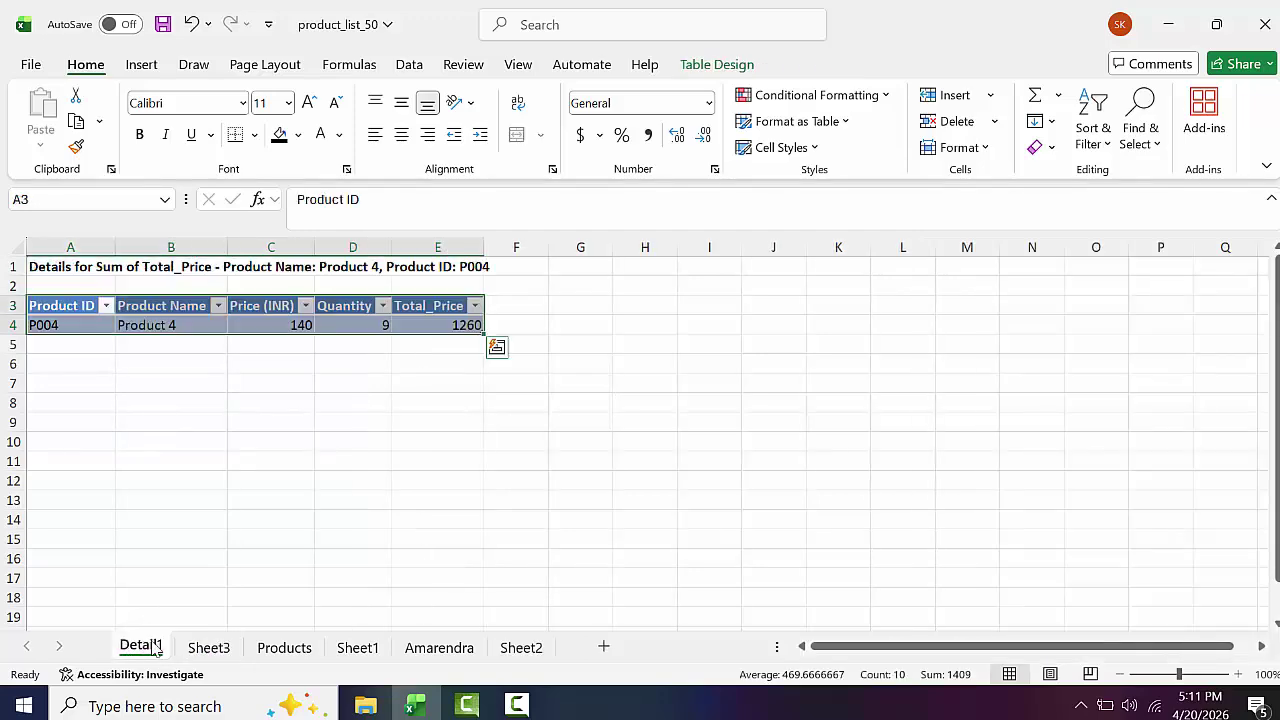
pyautogui.click(205, 647)
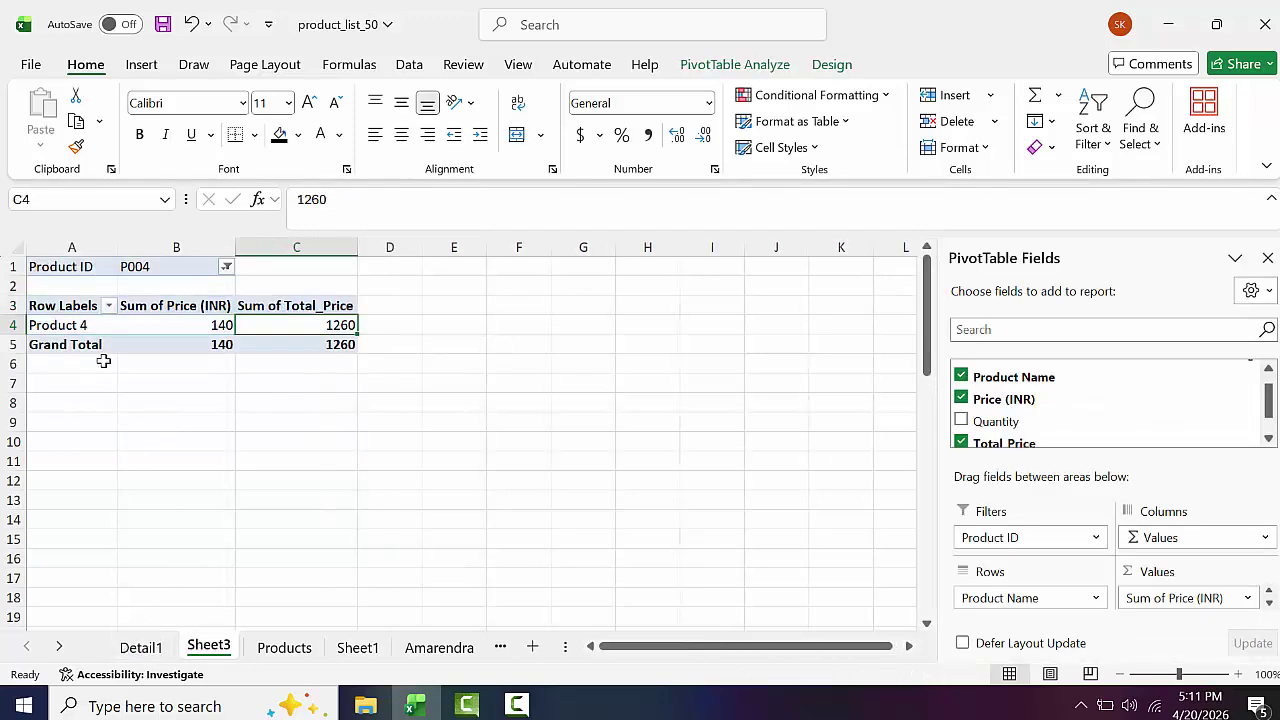
# Step: Allow multiple items in the Product ID filter and show only P001, P002, P005 and P007
pyautogui.click(226, 268)
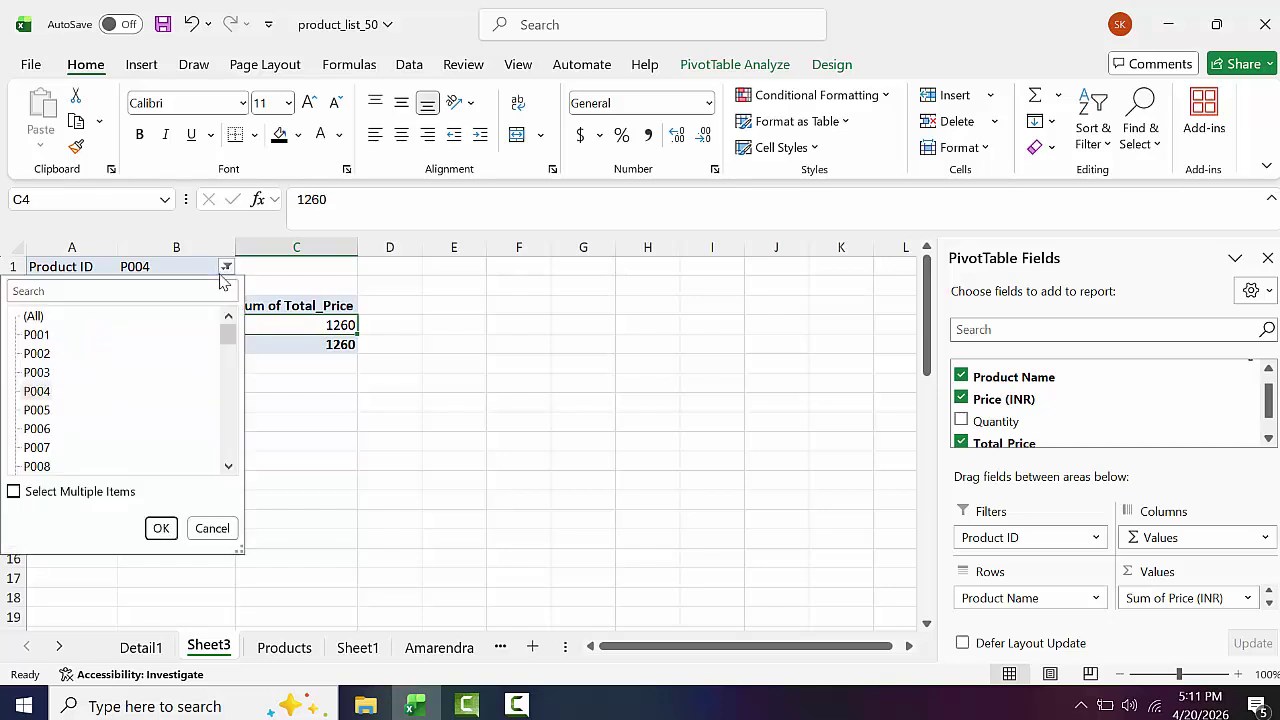
pyautogui.click(38, 394)
pyautogui.click(40, 412)
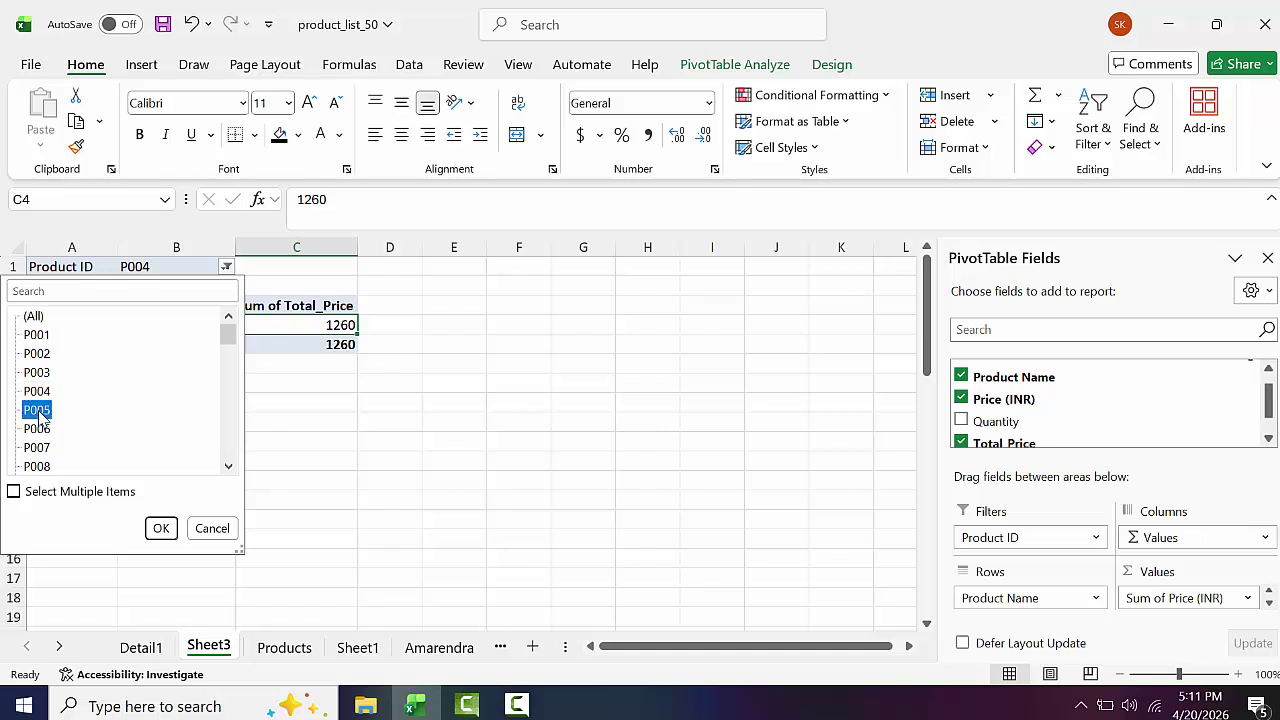
pyautogui.click(15, 492)
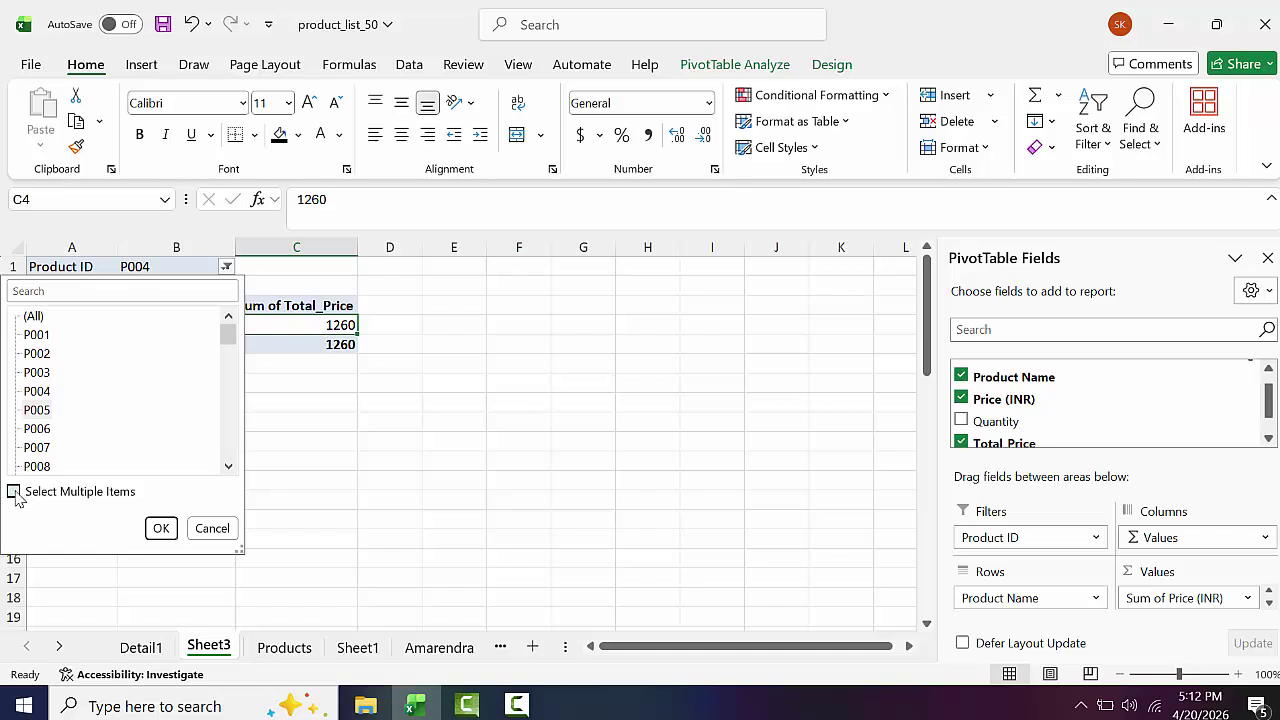
pyautogui.click(15, 492)
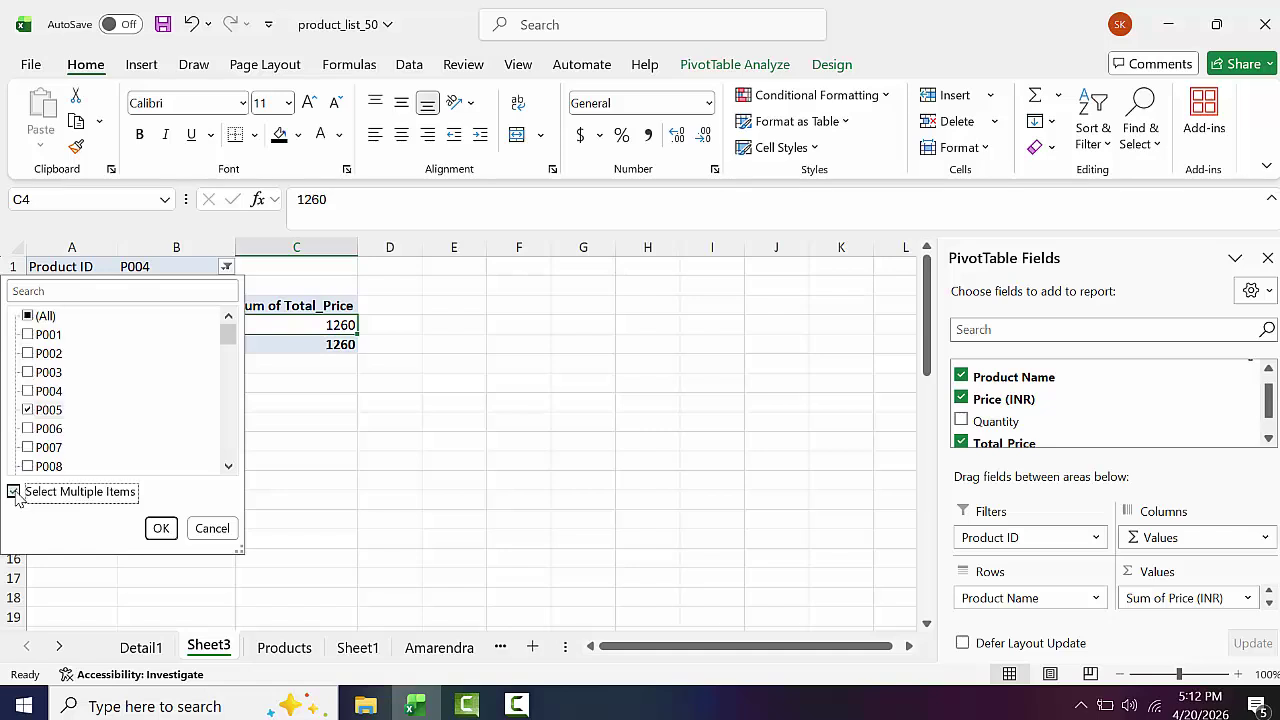
pyautogui.click(28, 336)
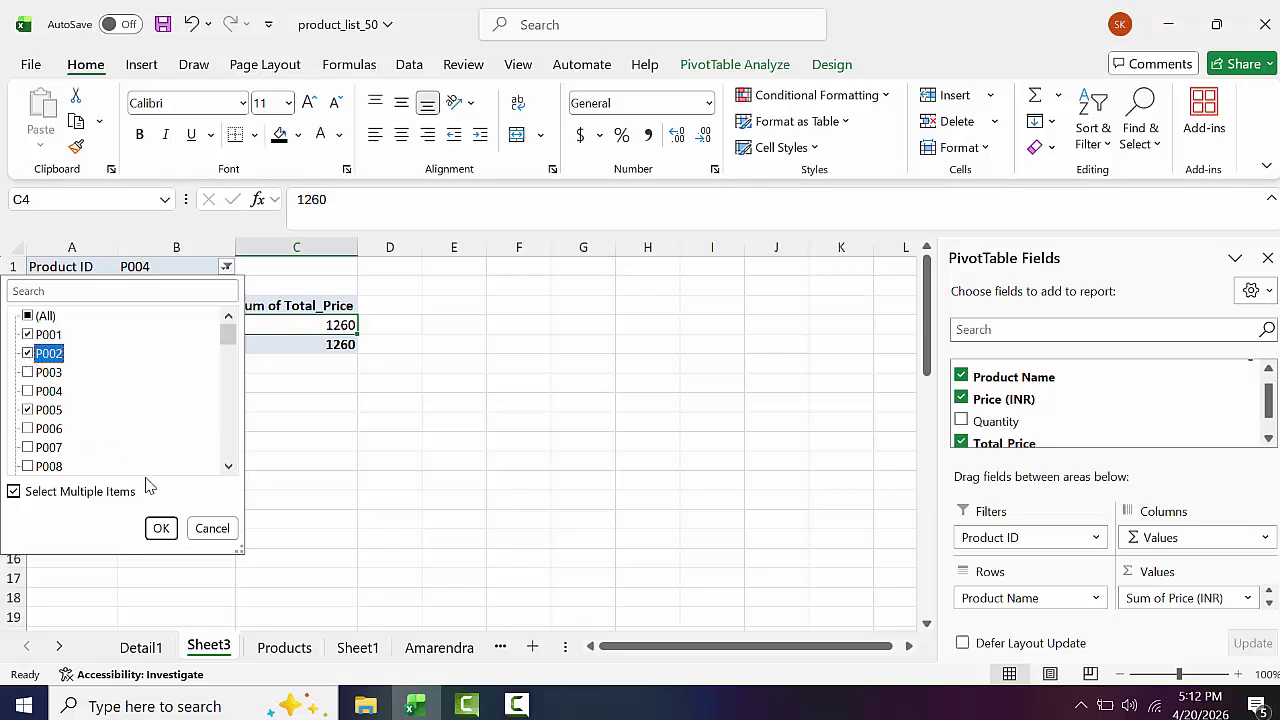
pyautogui.click(28, 448)
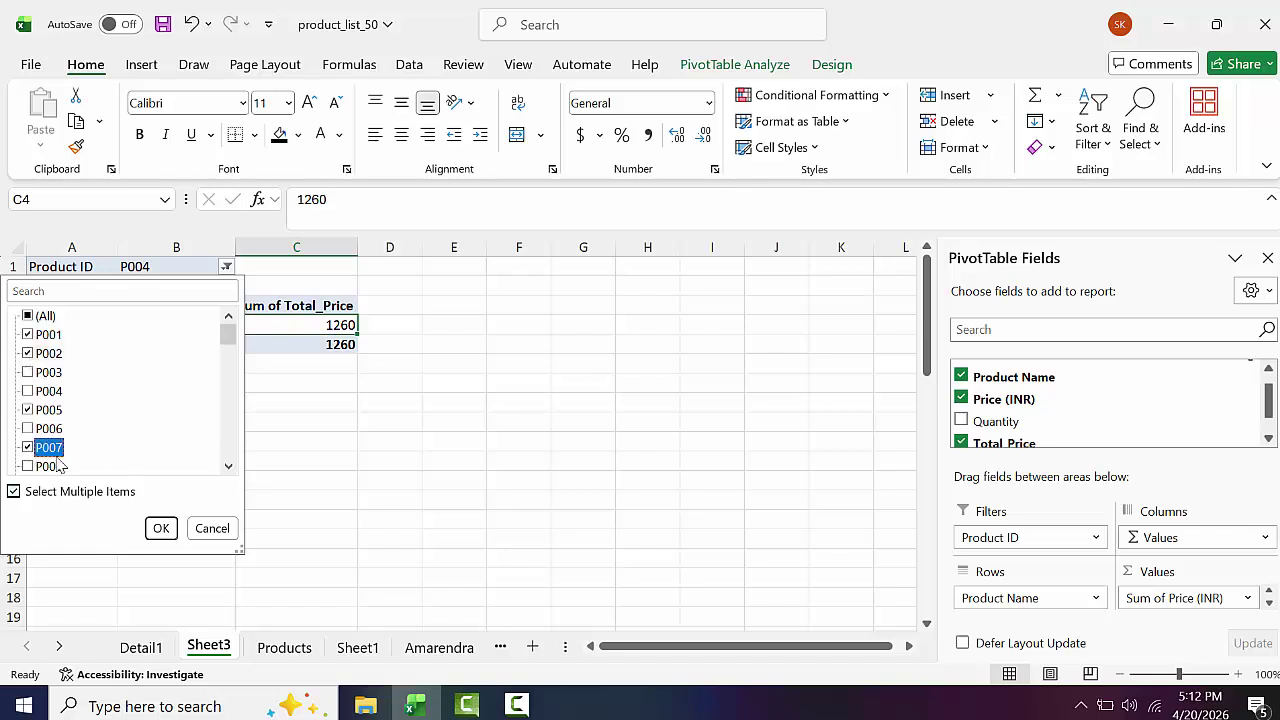
pyautogui.click(161, 528)
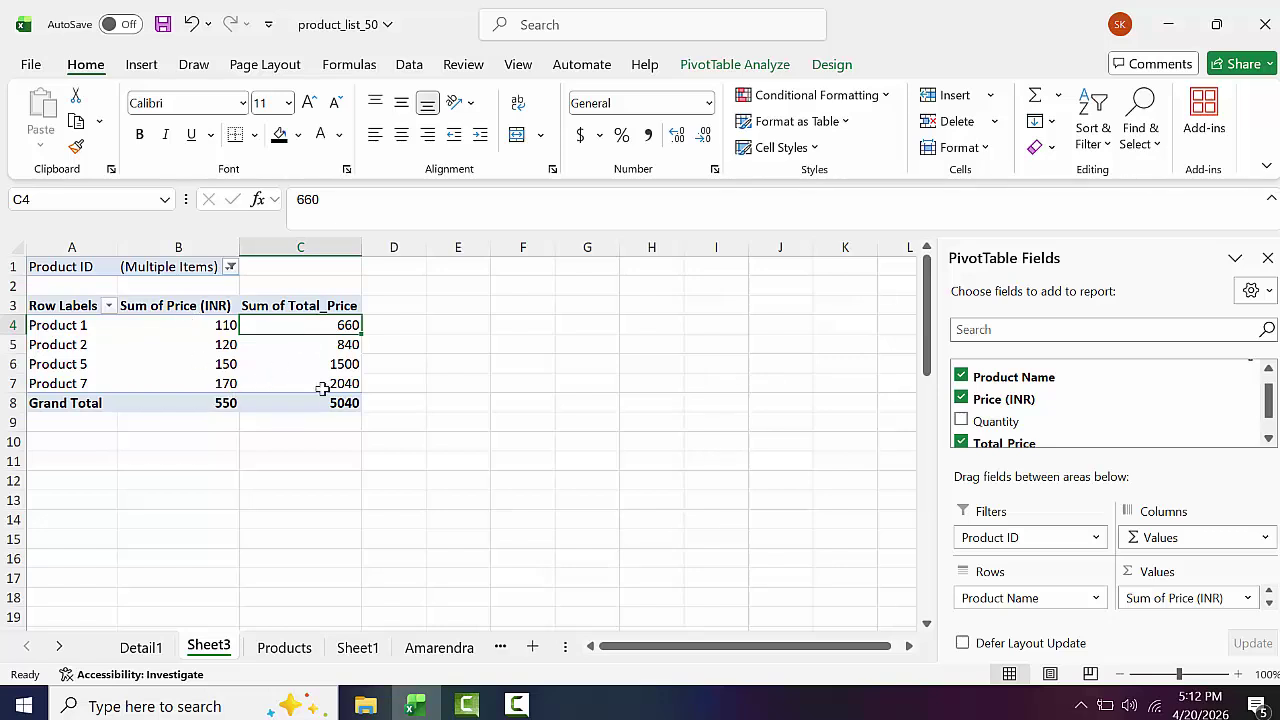
# Step: Extract the source records behind the pivot table's grand total of Total_Price to a new sheet
pyautogui.moveTo(328, 411)
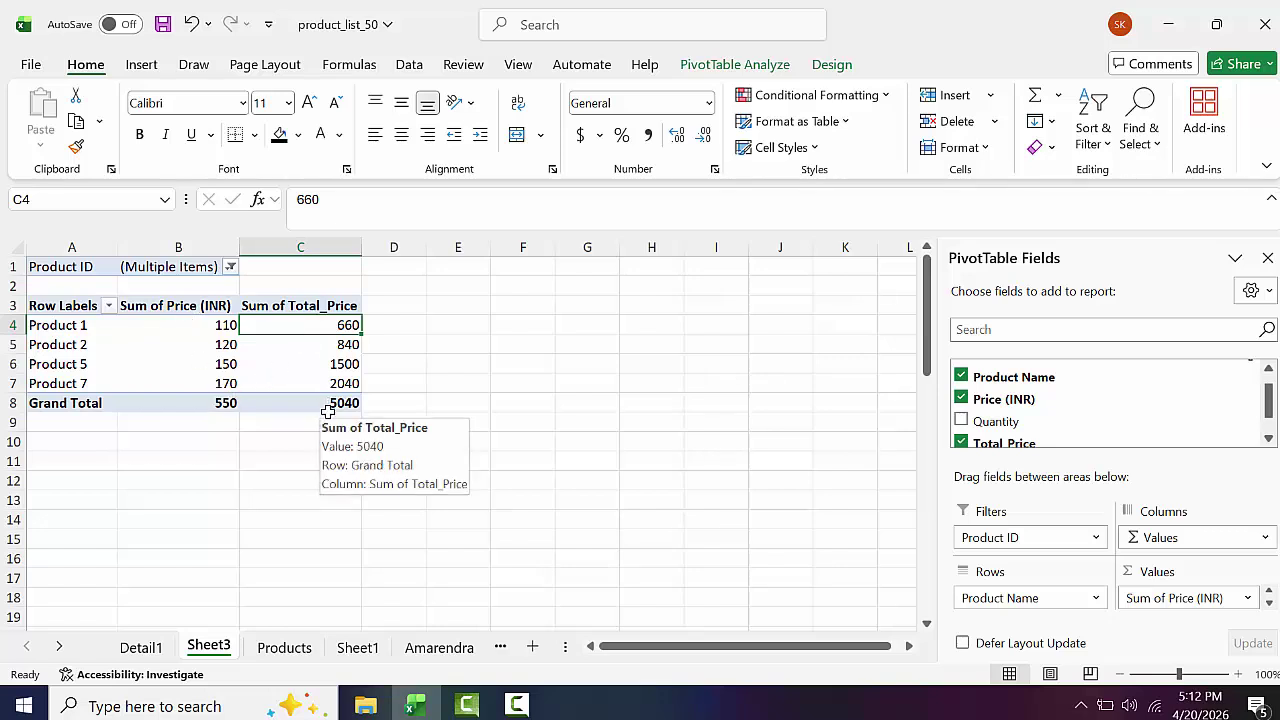
pyautogui.click(72, 325)
pyautogui.moveTo(72, 325); pyautogui.dragTo(345, 402)
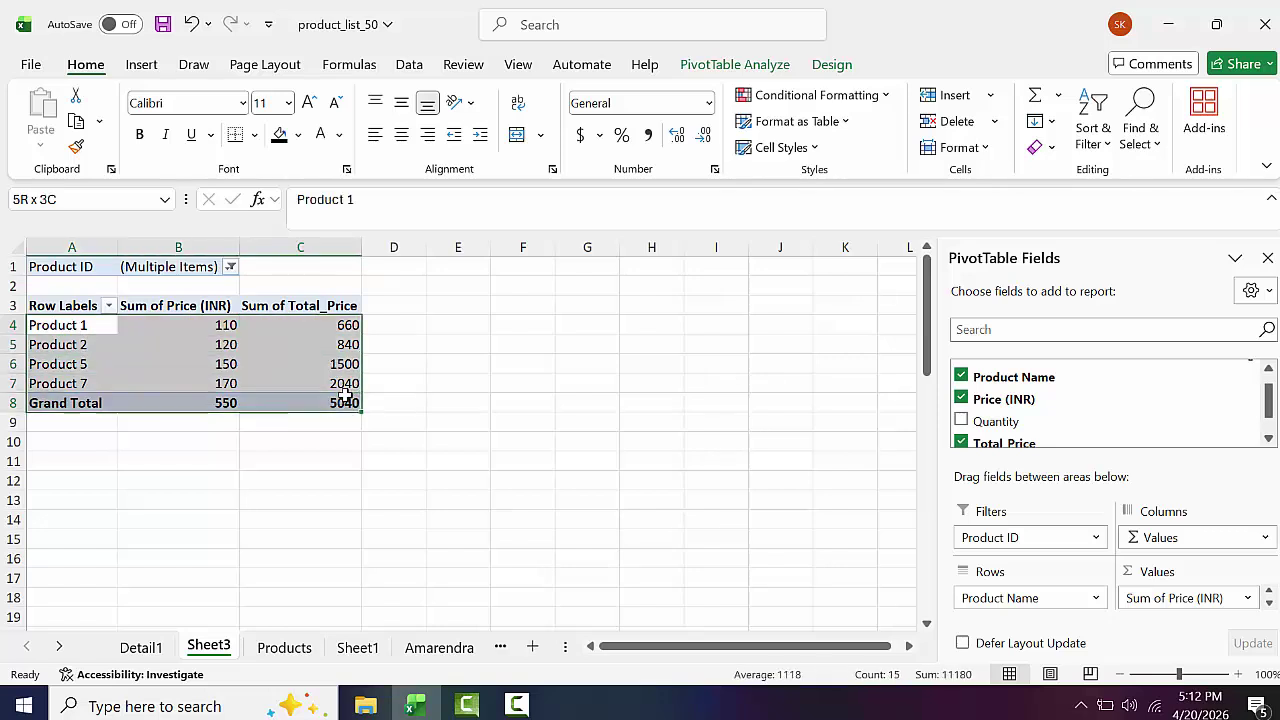
pyautogui.click(337, 341)
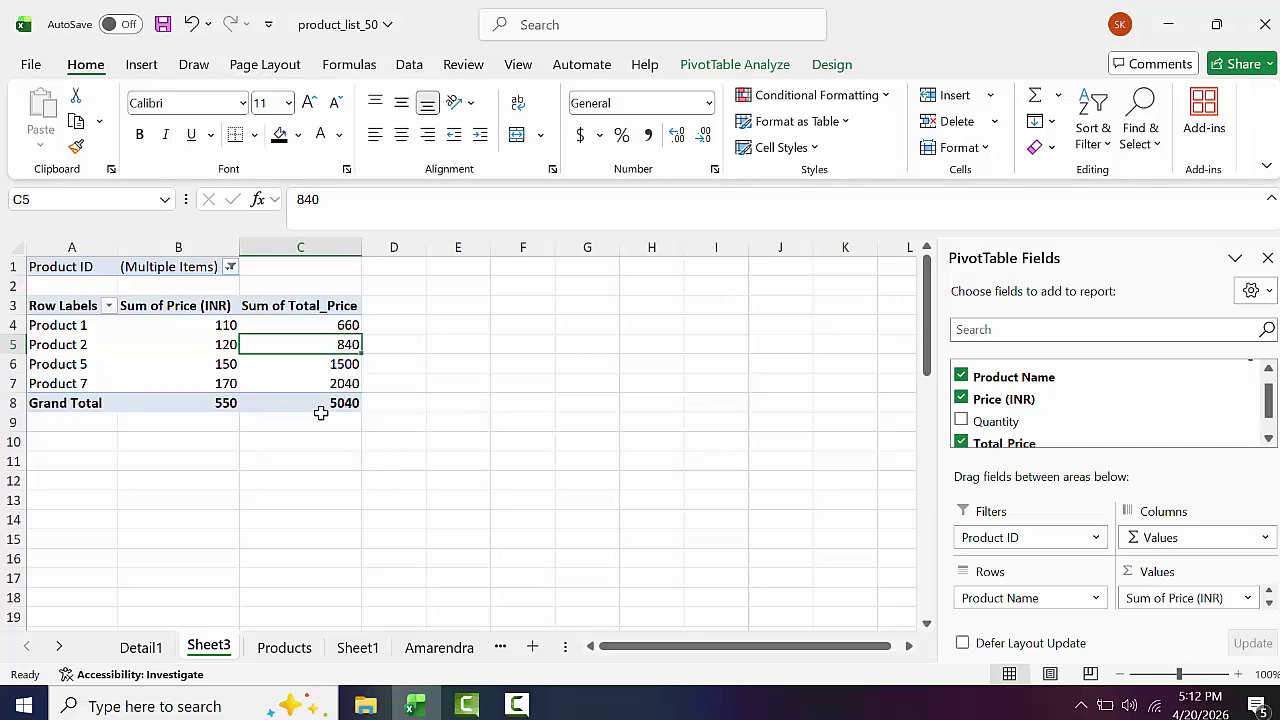
pyautogui.click(335, 401)
pyautogui.doubleClick(335, 401)
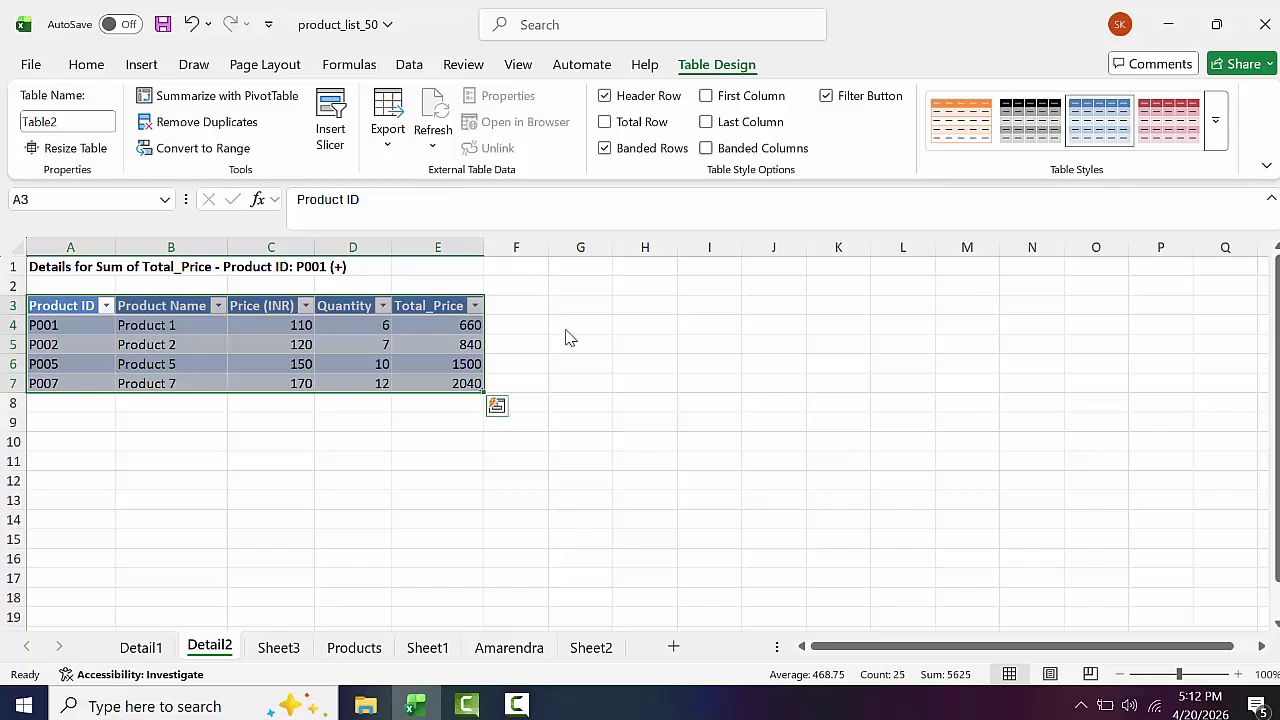
# Step: Insert slicers for Product ID, Product Name, Price (INR), Quantity and Total_Price on the extracted records table
pyautogui.click(333, 125)
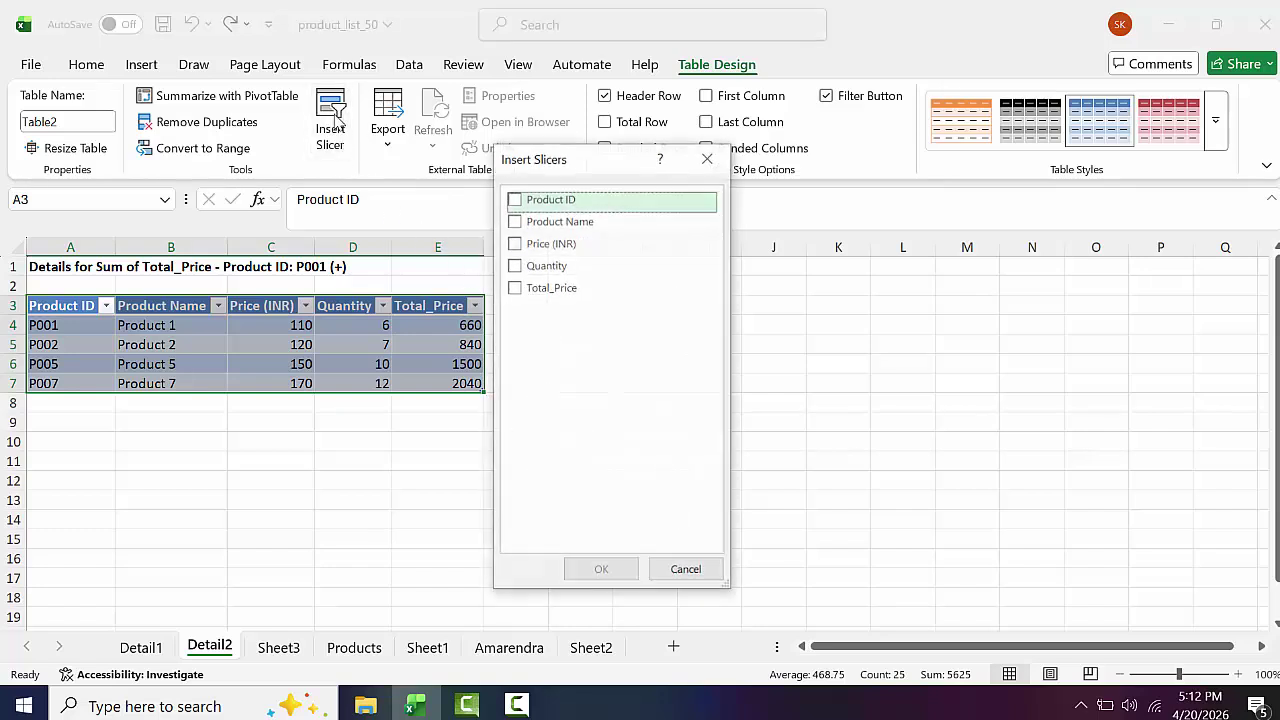
pyautogui.click(519, 229)
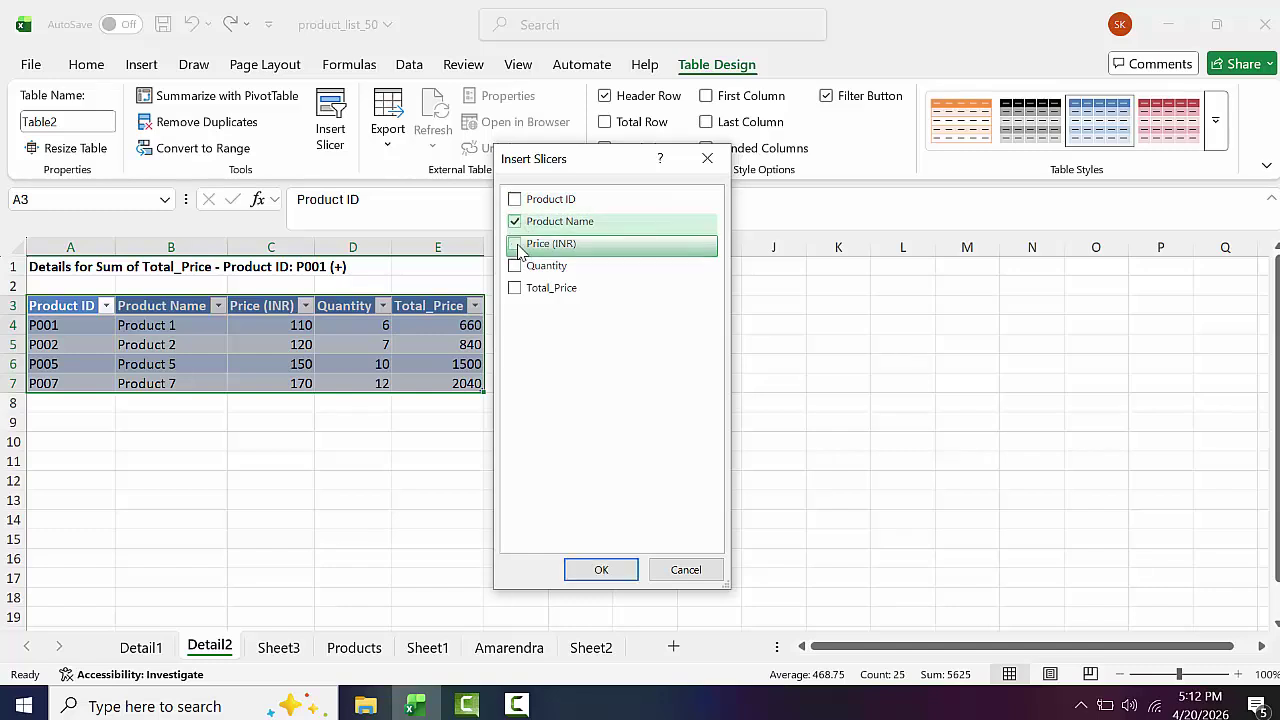
pyautogui.click(515, 265)
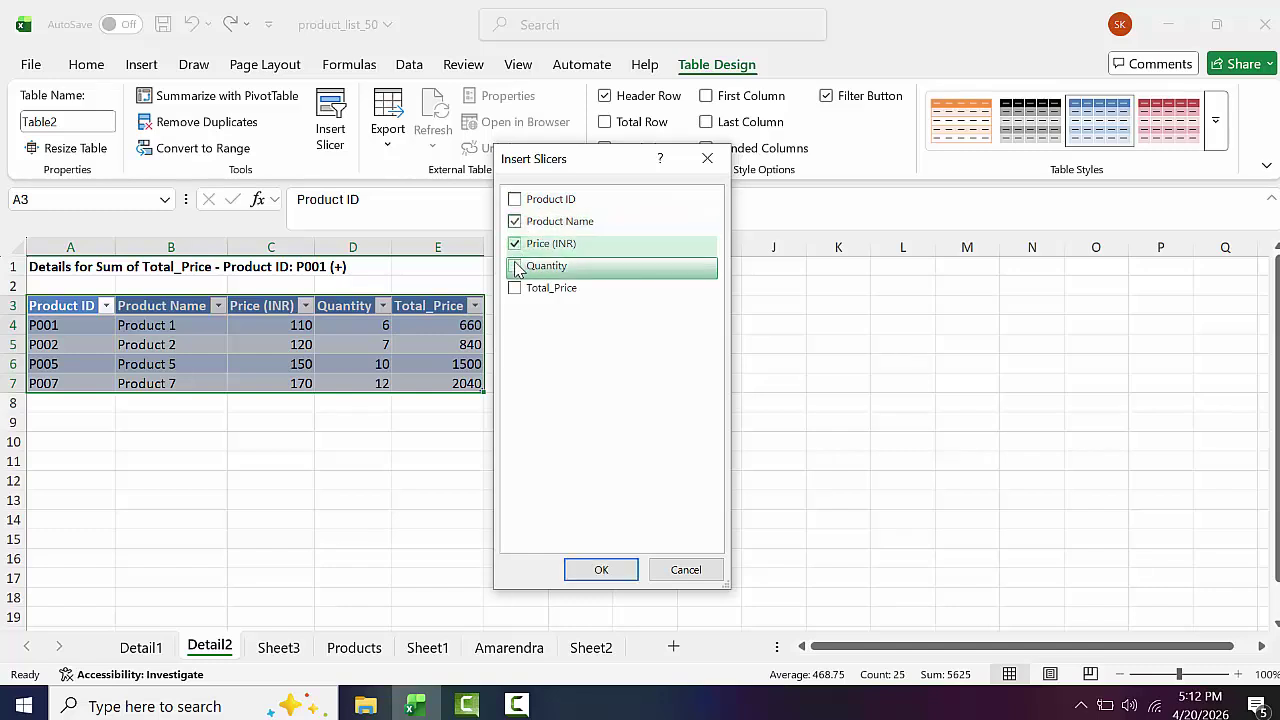
pyautogui.click(516, 288)
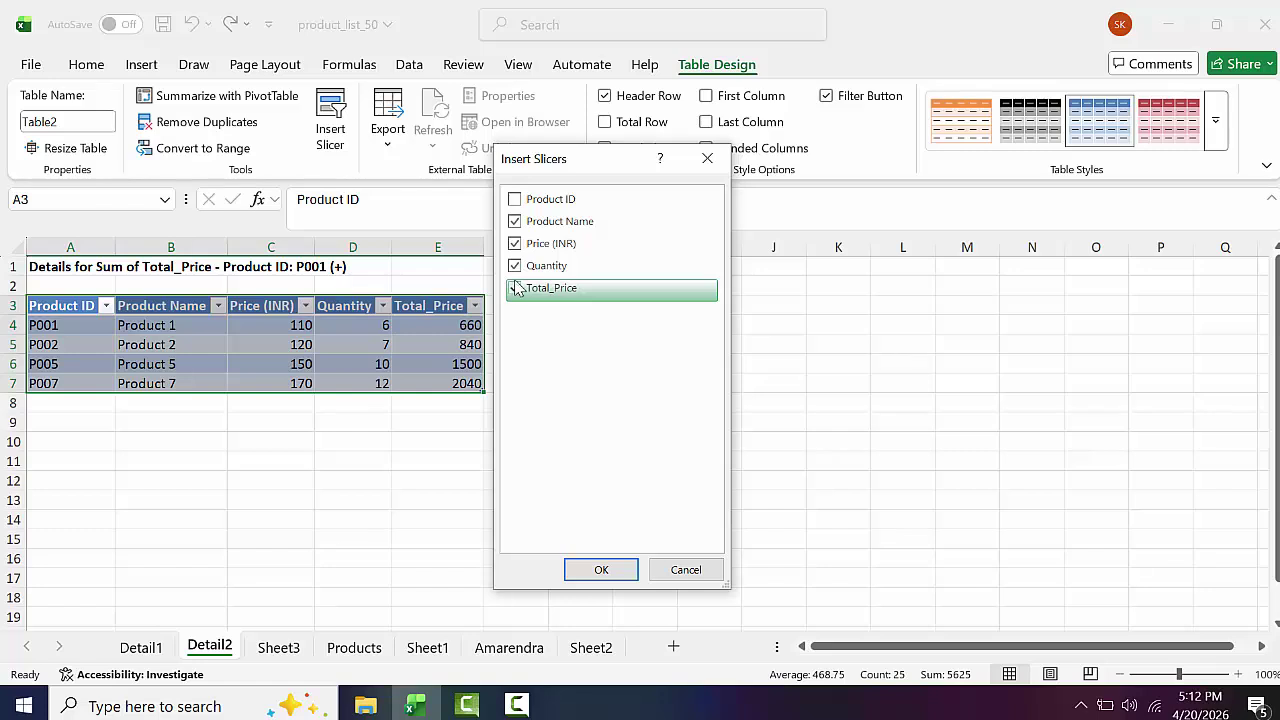
pyautogui.click(515, 201)
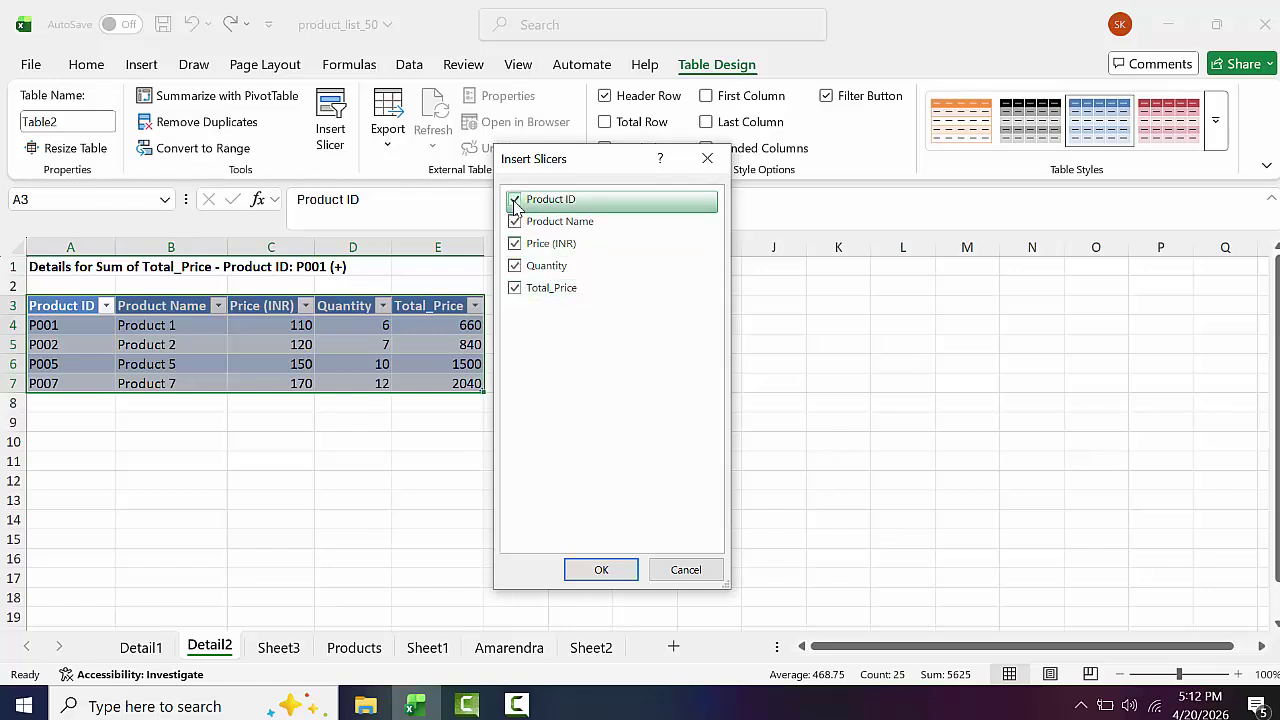
pyautogui.click(601, 572)
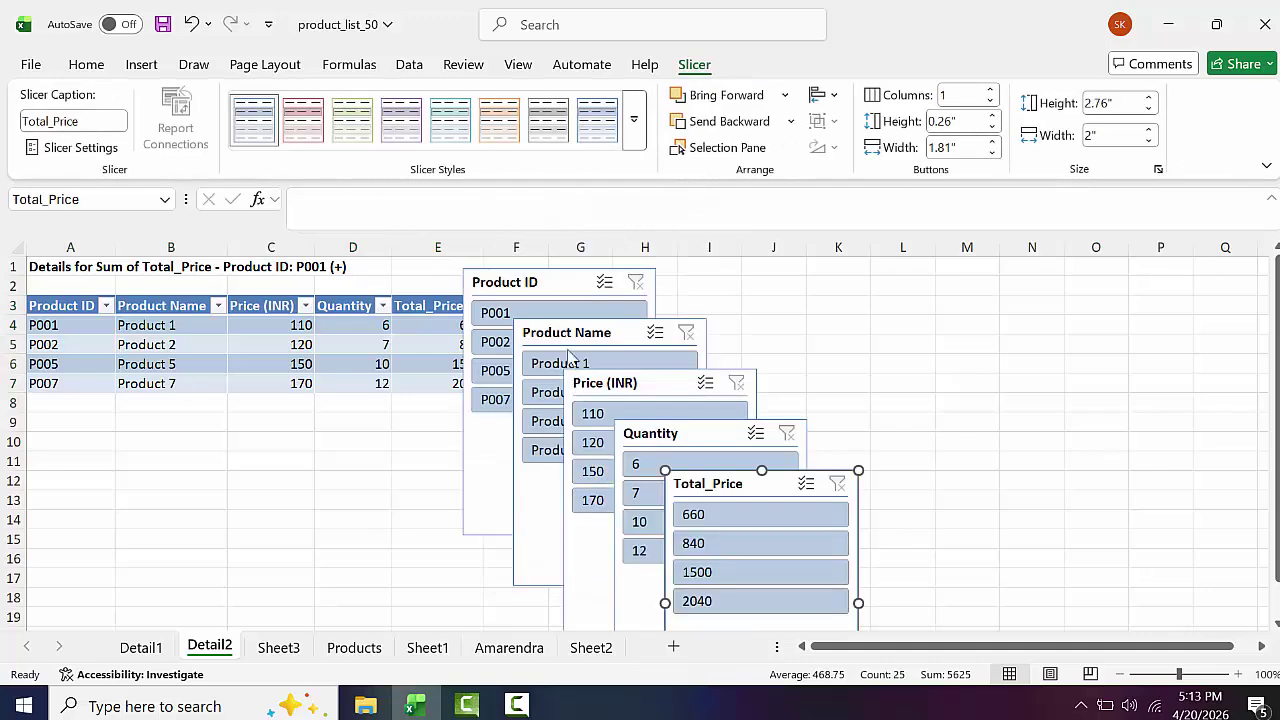
# Step: Spread out the overlapping slicers, lining up Price (INR), Quantity and Total_Price in a row and placing Product Name below Product ID
pyautogui.moveTo(555, 282); pyautogui.dragTo(777, 286)
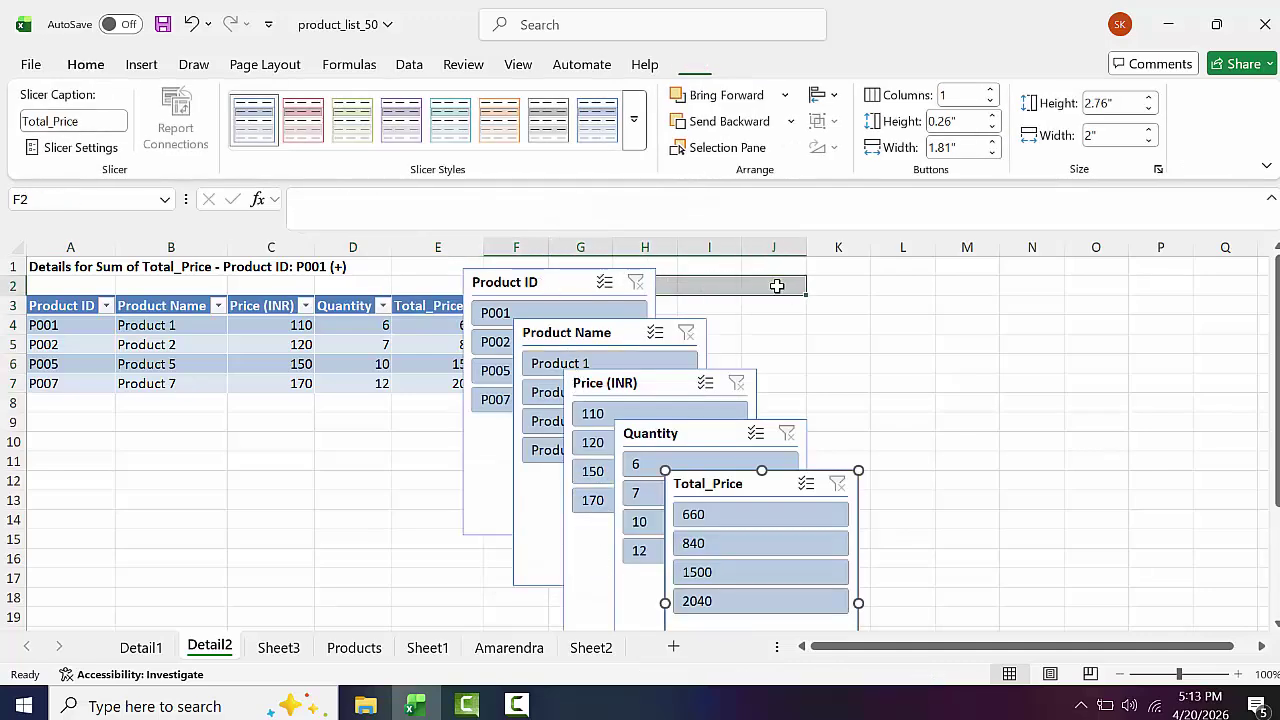
pyautogui.moveTo(751, 487); pyautogui.dragTo(1113, 270)
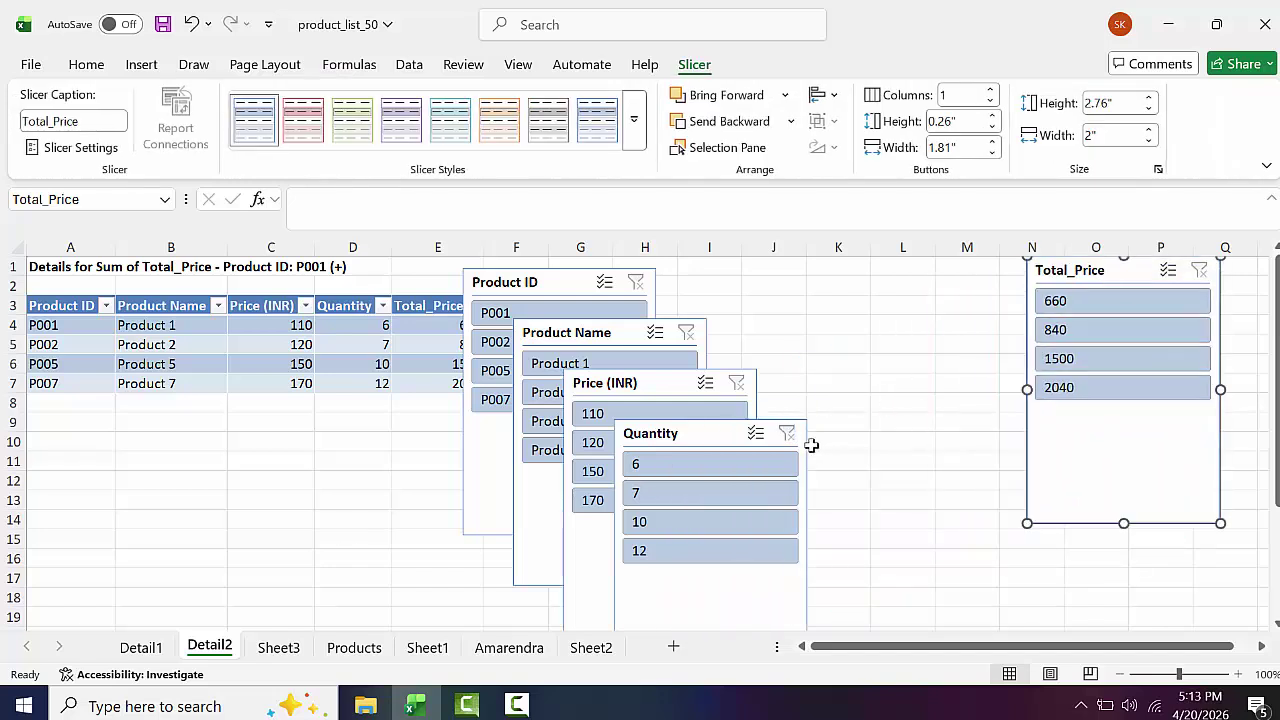
pyautogui.moveTo(686, 444); pyautogui.dragTo(908, 264)
pyautogui.moveTo(652, 392); pyautogui.dragTo(731, 268)
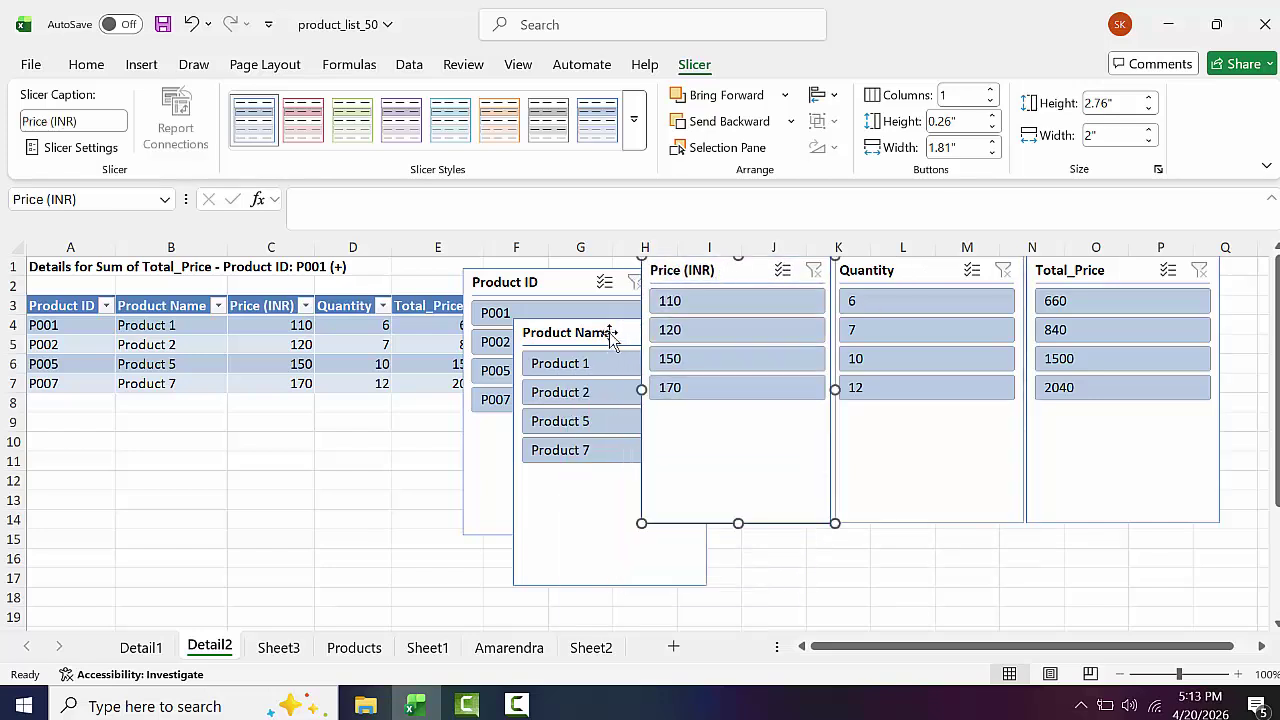
pyautogui.moveTo(610, 333); pyautogui.dragTo(554, 291)
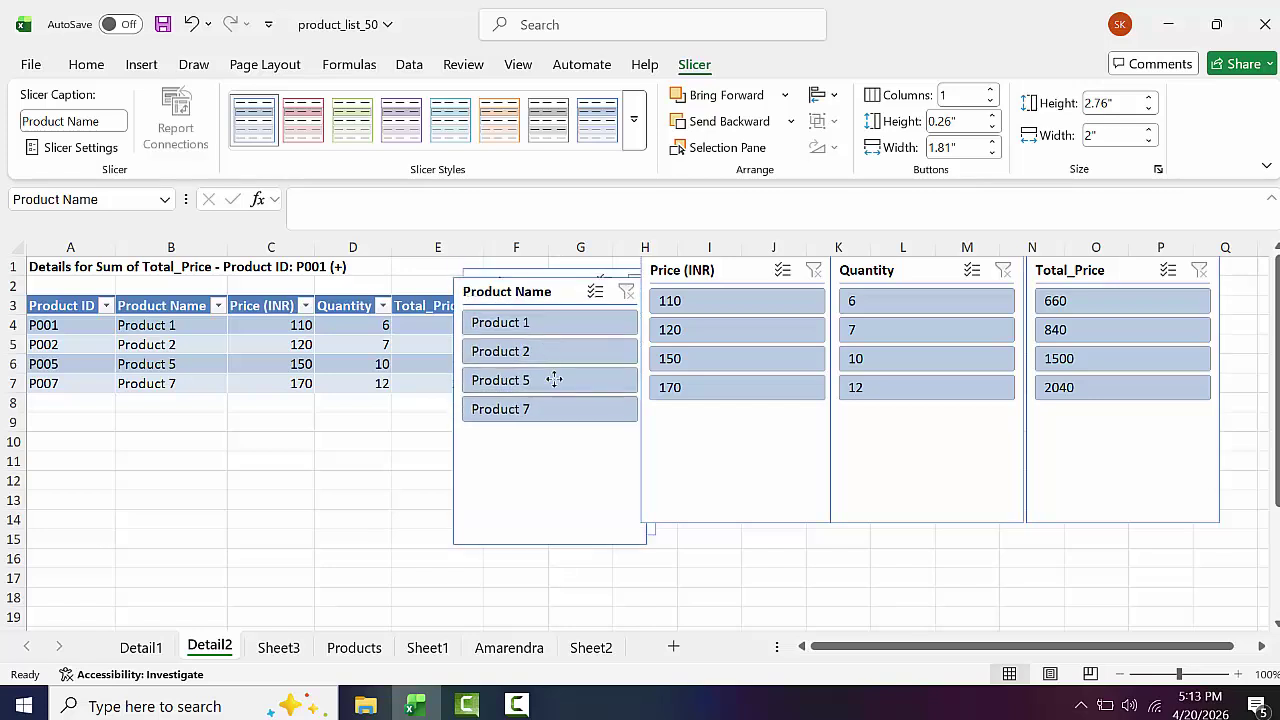
pyautogui.moveTo(554, 380); pyautogui.dragTo(561, 431)
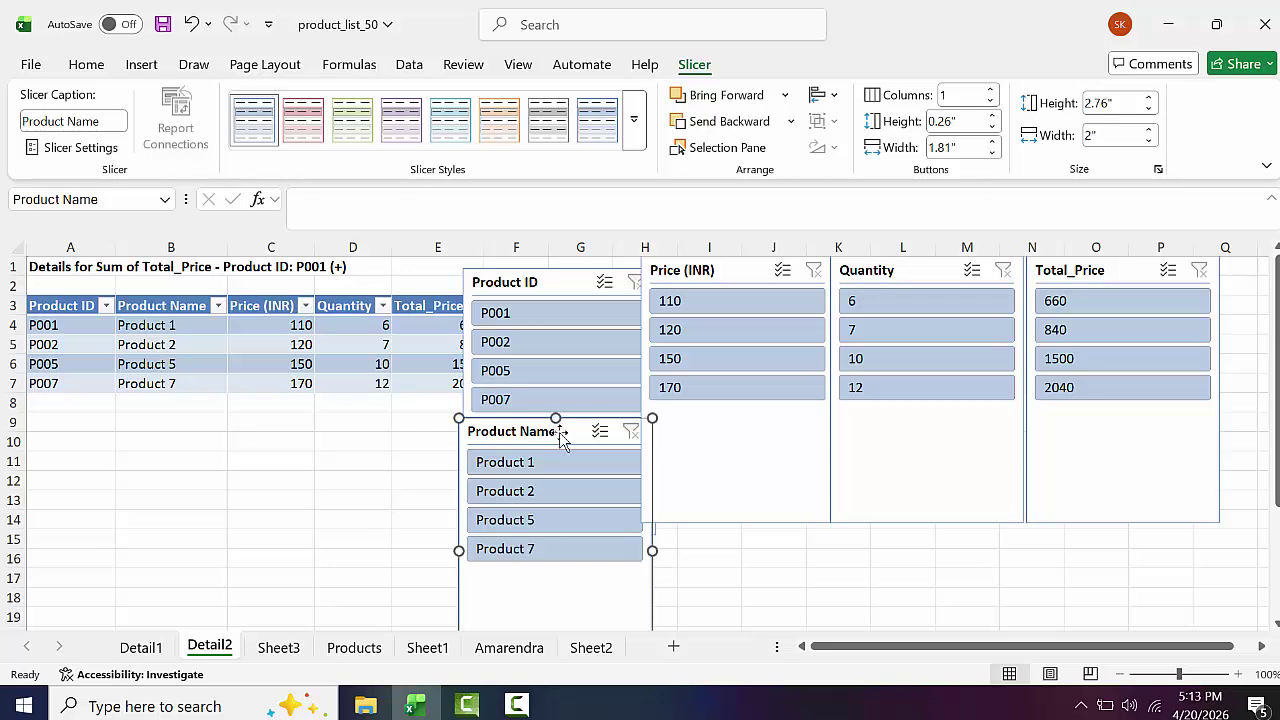
# Step: Filter the table with the Product Name slicer by Product 1, Product 2, Product 5 and Product 7 in turn
pyautogui.click(557, 470)
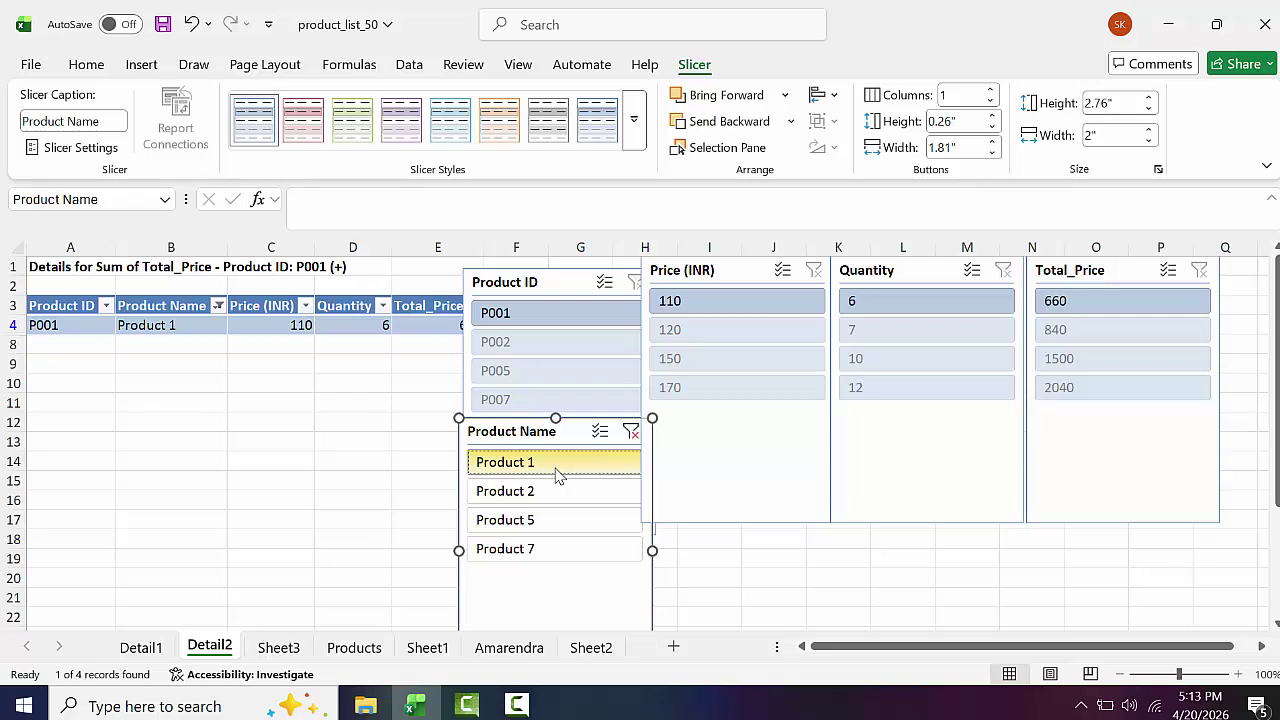
pyautogui.click(535, 492)
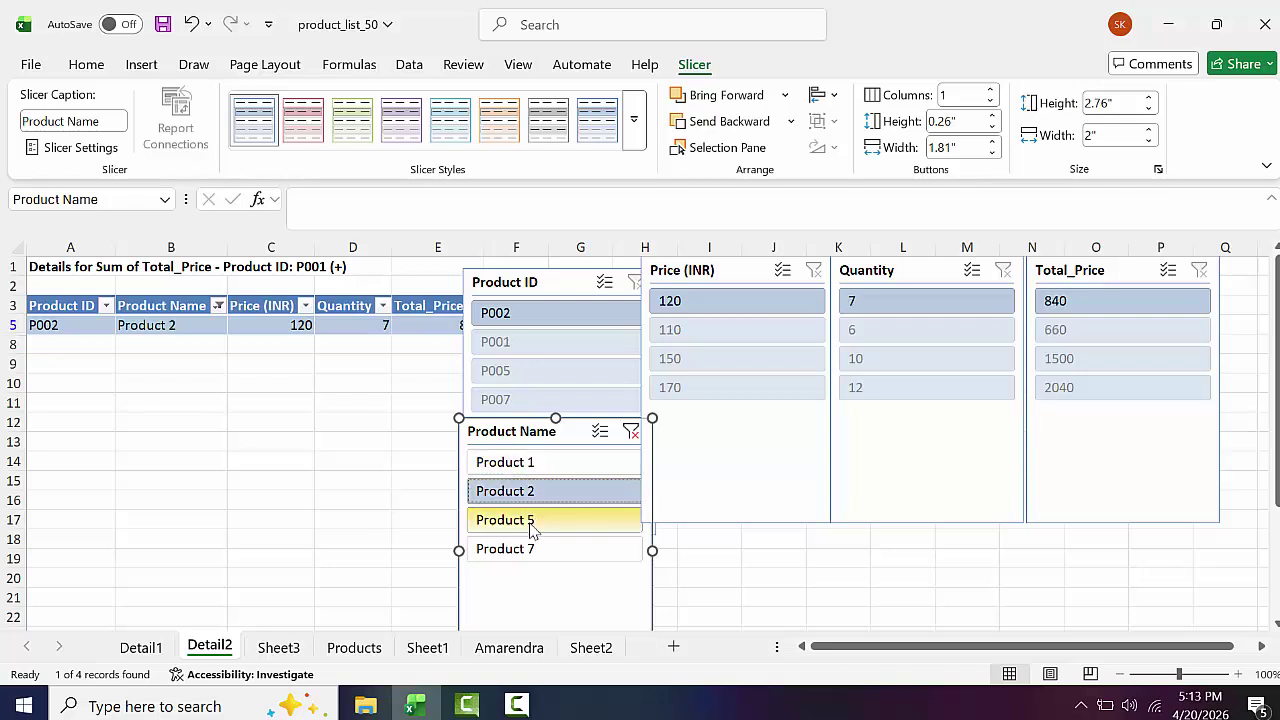
pyautogui.click(530, 520)
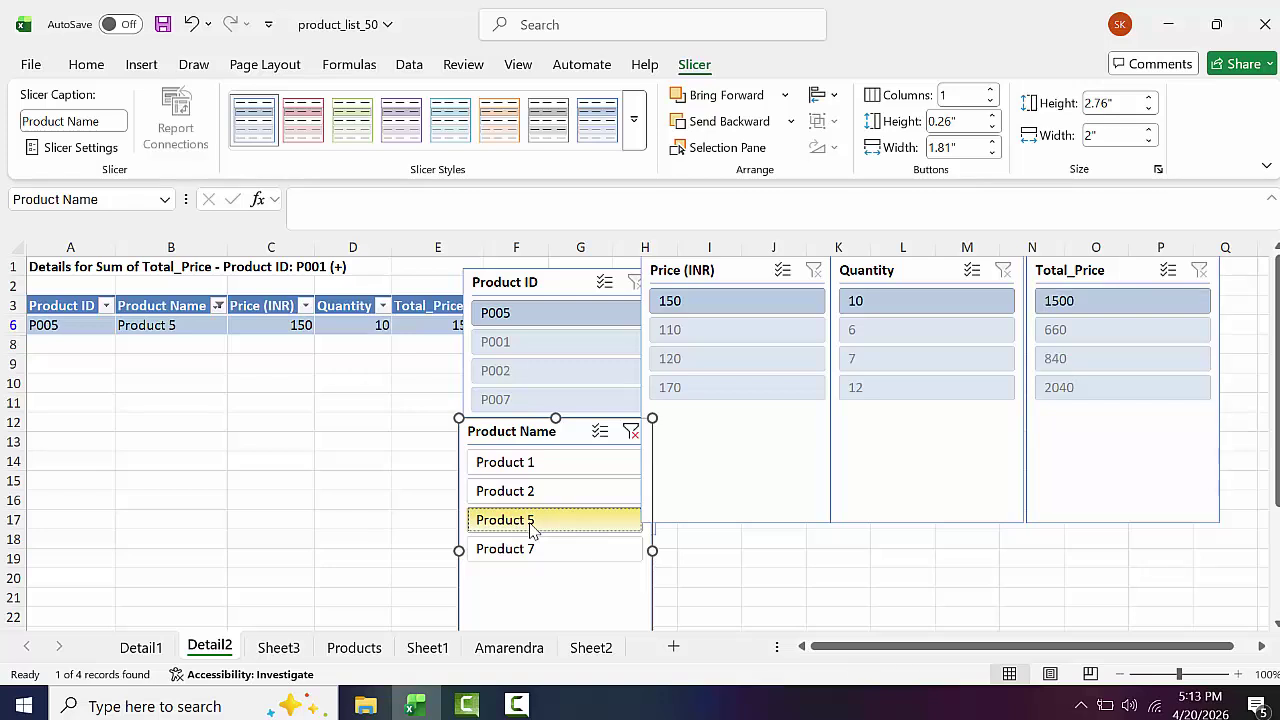
pyautogui.click(530, 549)
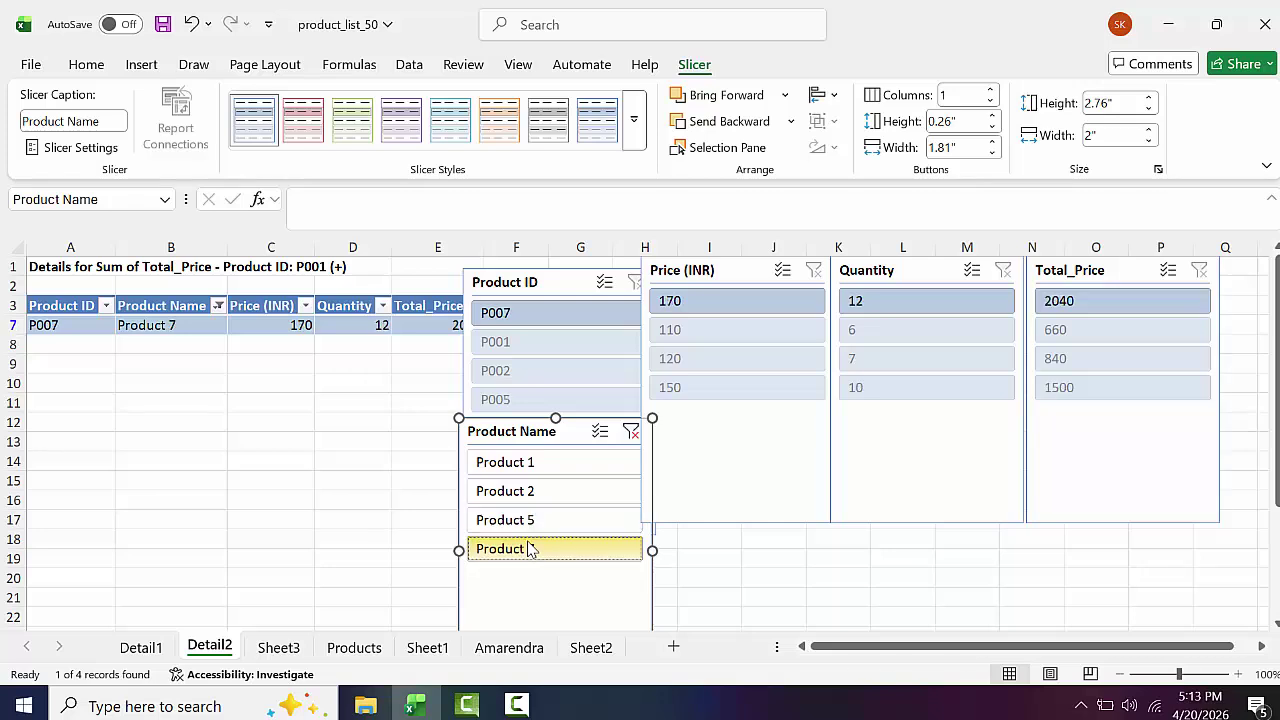
# Step: Try the other slicers with price 170, quantity 12, total prices 2040, 840 and 1500, and Product ID P001
pyautogui.click(682, 309)
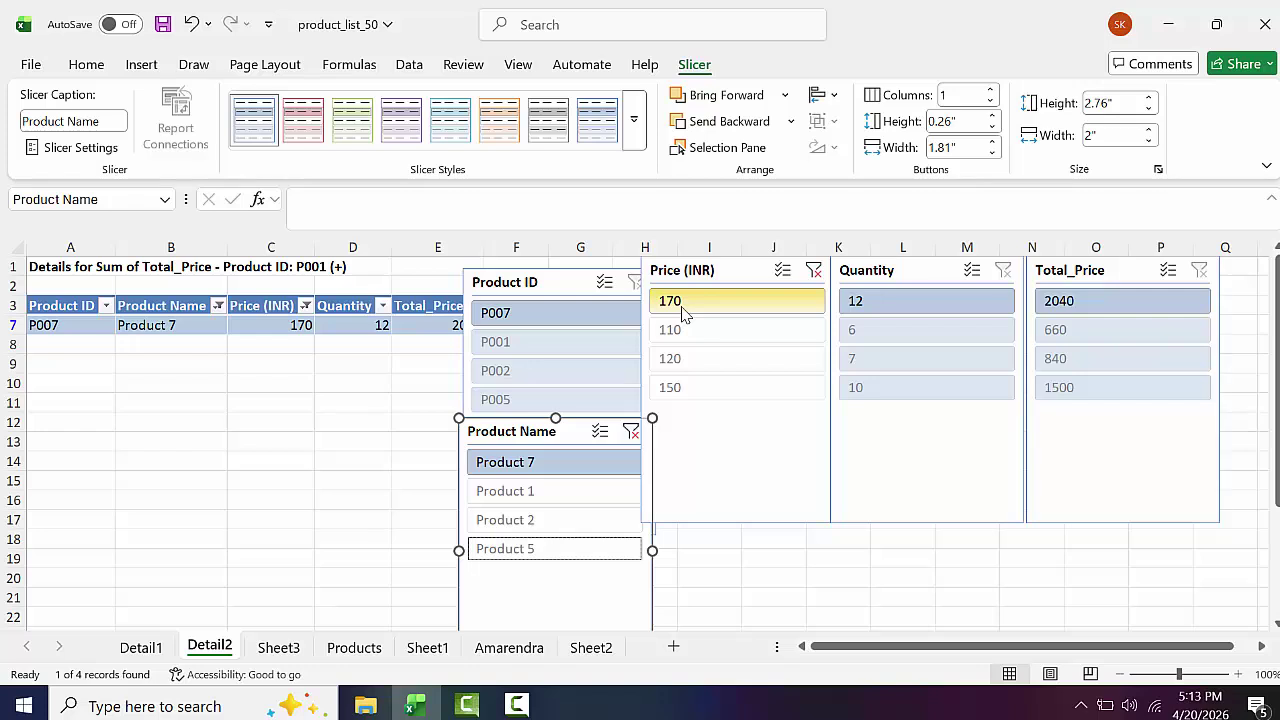
pyautogui.click(943, 303)
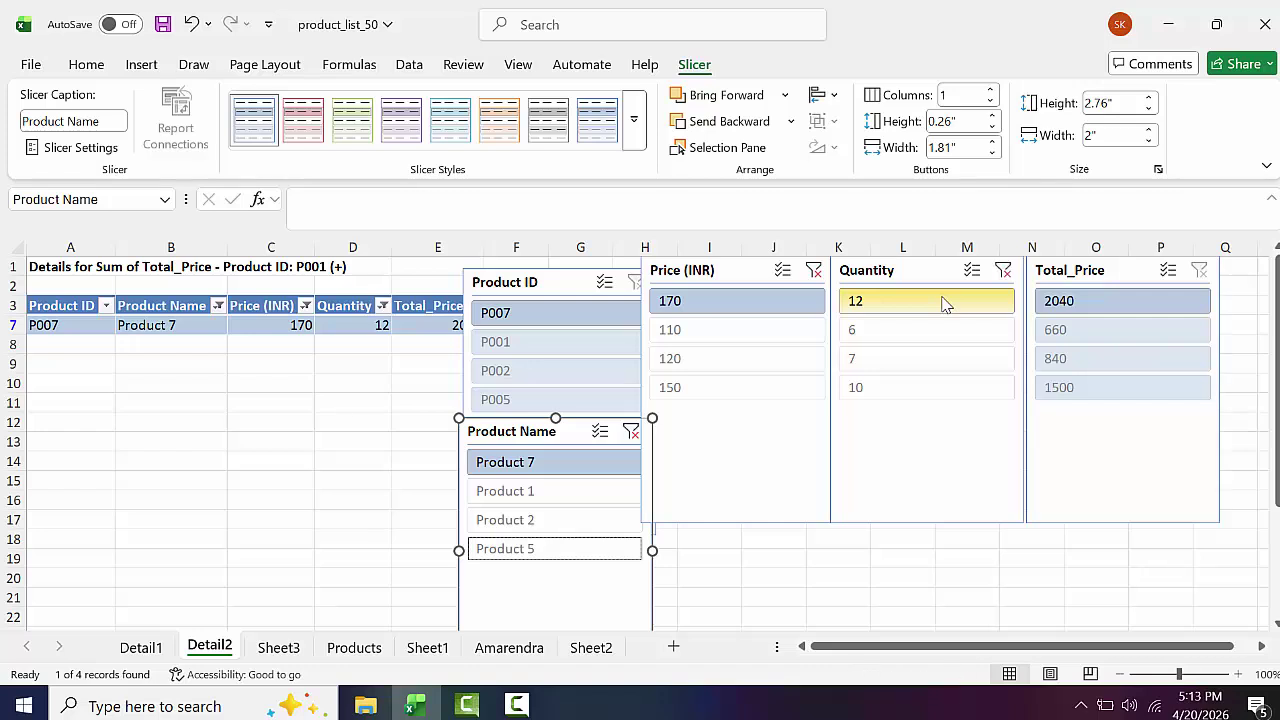
pyautogui.click(1079, 312)
pyautogui.click(1080, 305)
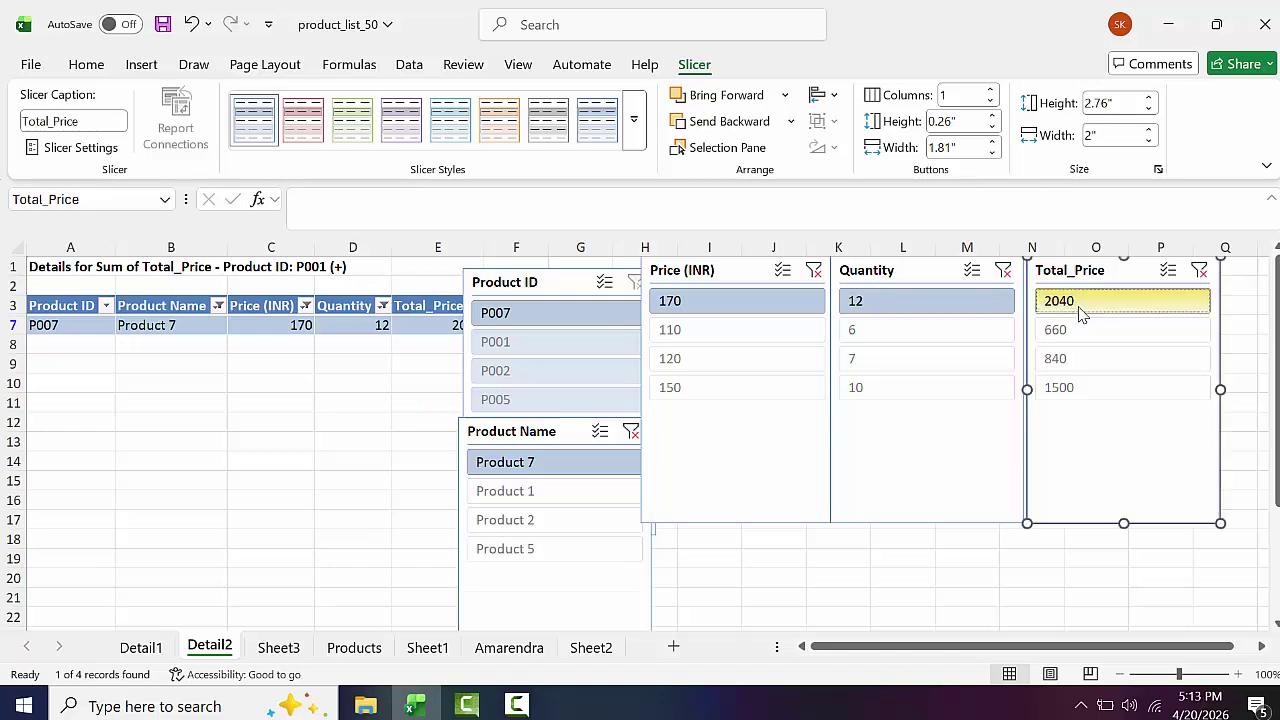
pyautogui.click(1080, 360)
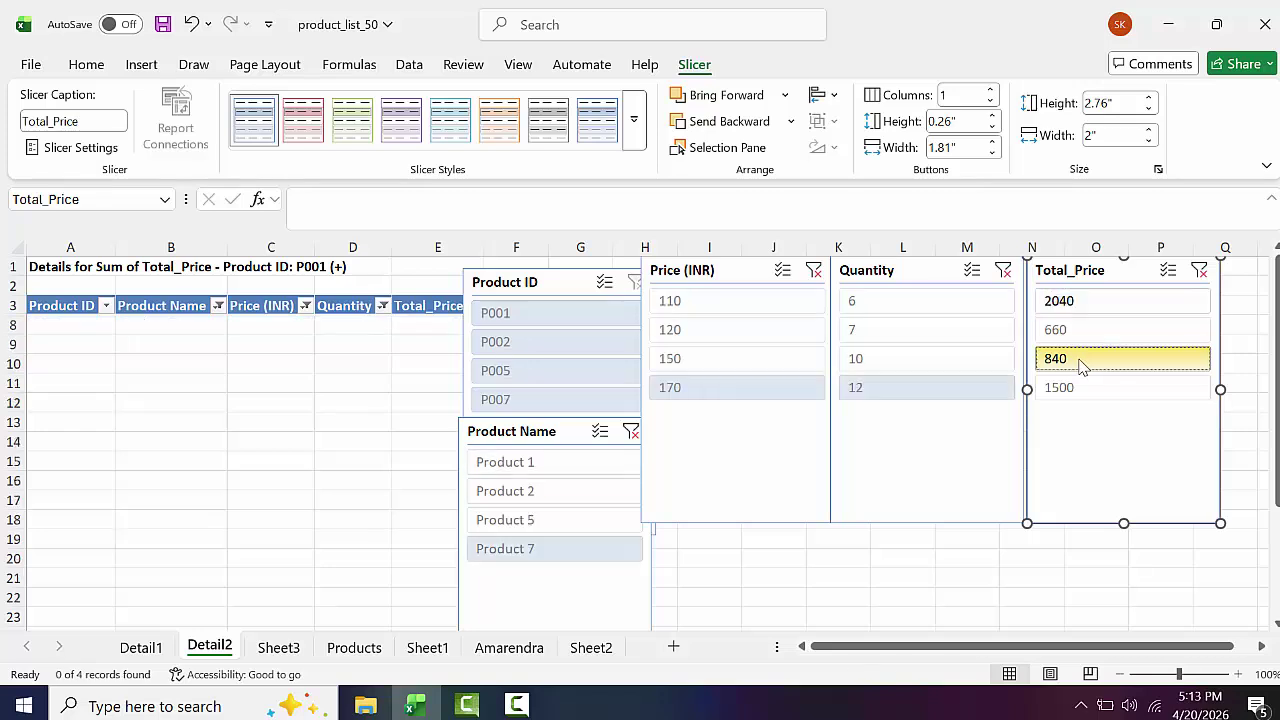
pyautogui.click(1072, 390)
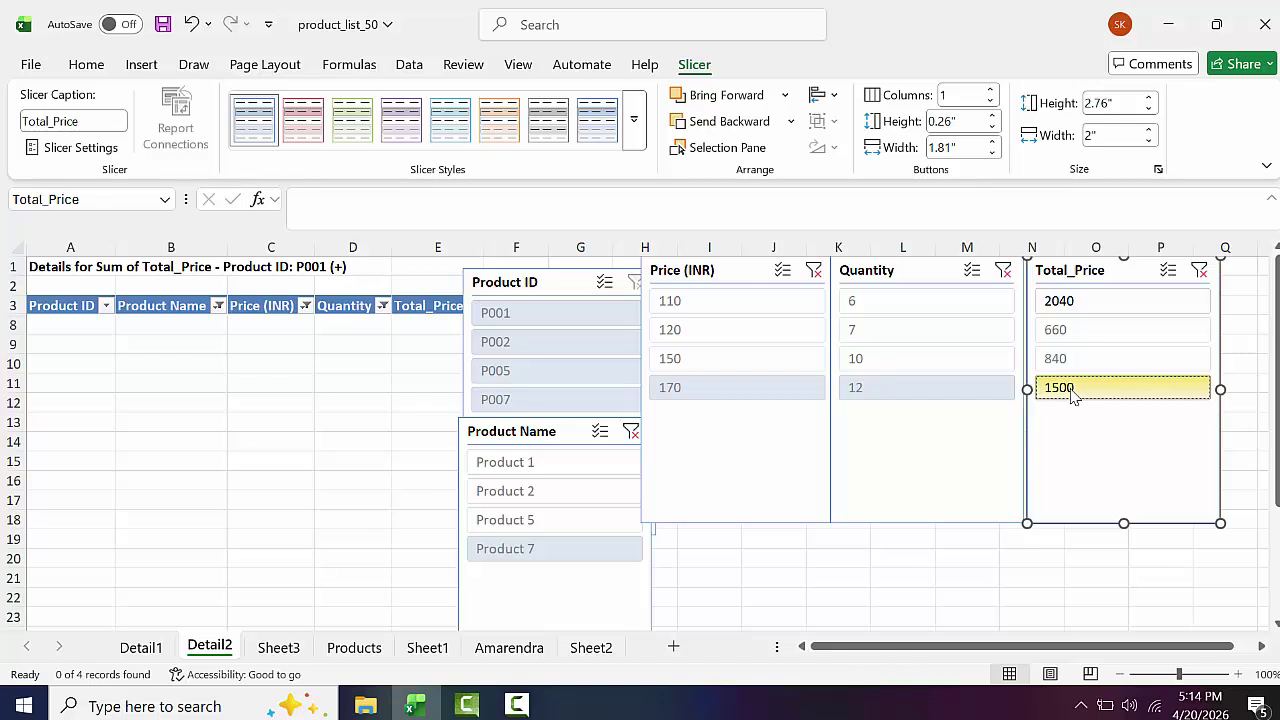
pyautogui.click(572, 316)
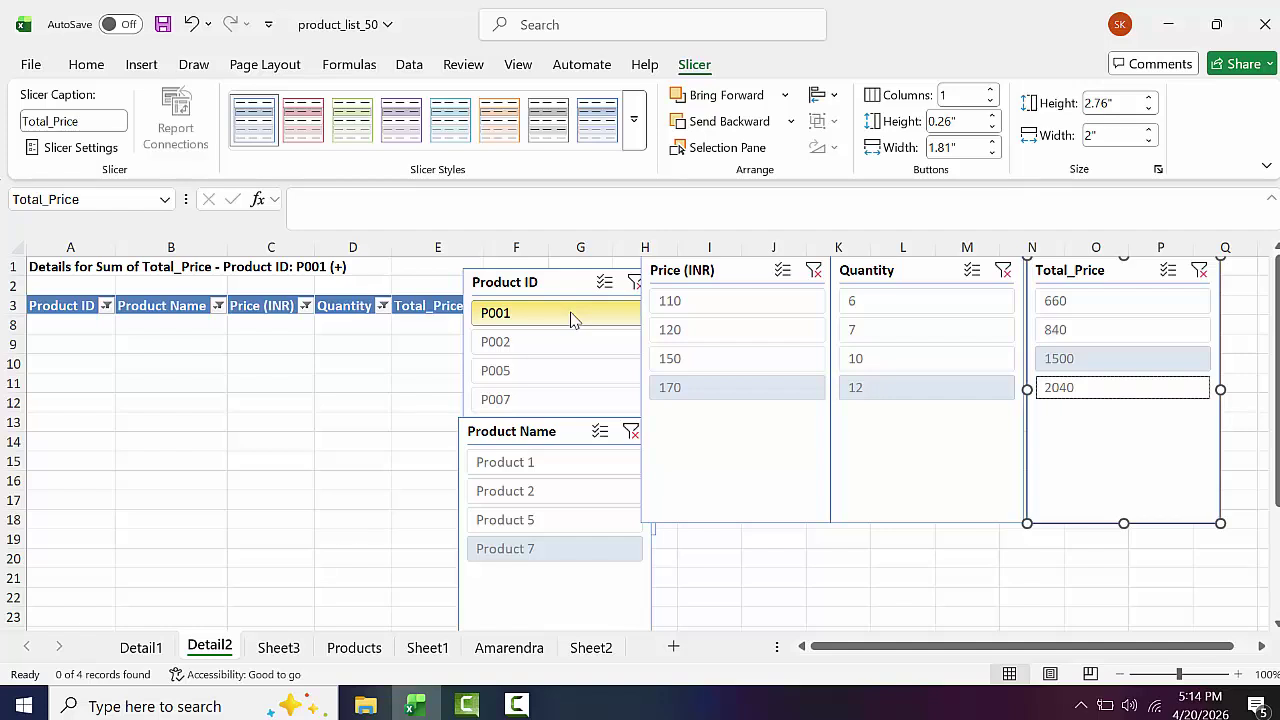
# Step: Undo the slicer filters and the insertion of all five slicers
pyautogui.click(641, 400)
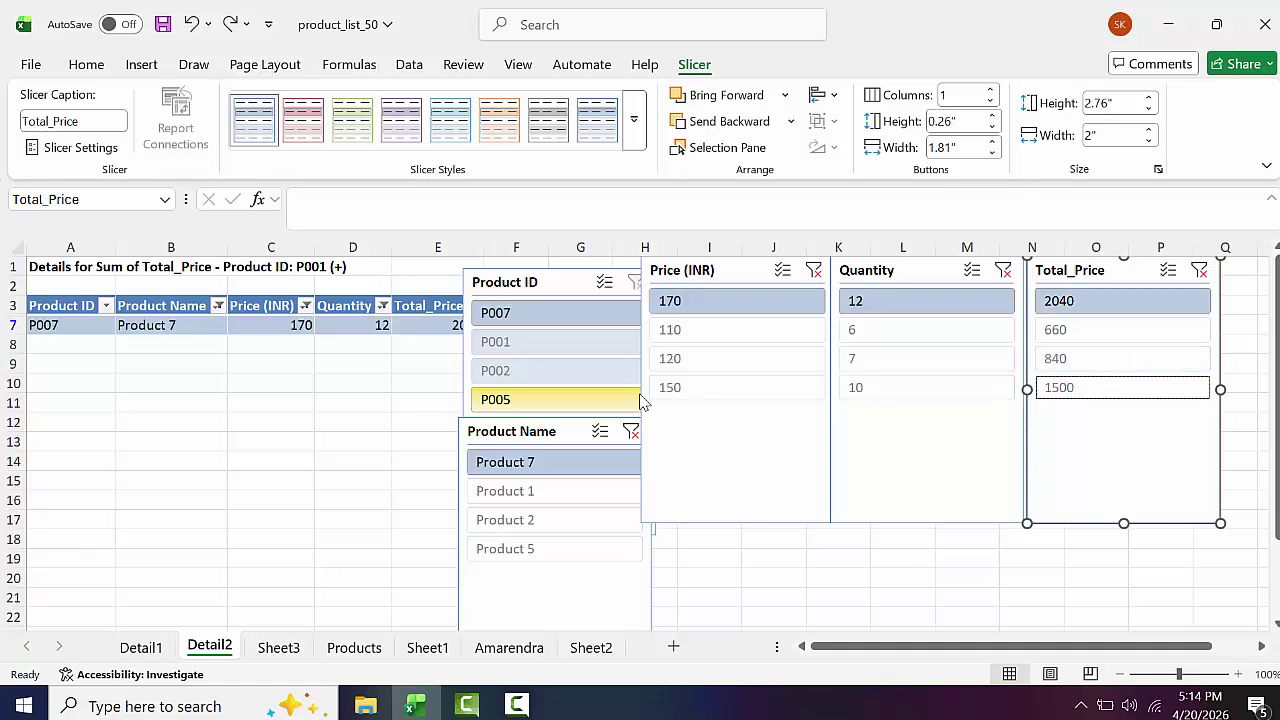
pyautogui.click(641, 400)
pyautogui.click(641, 400)
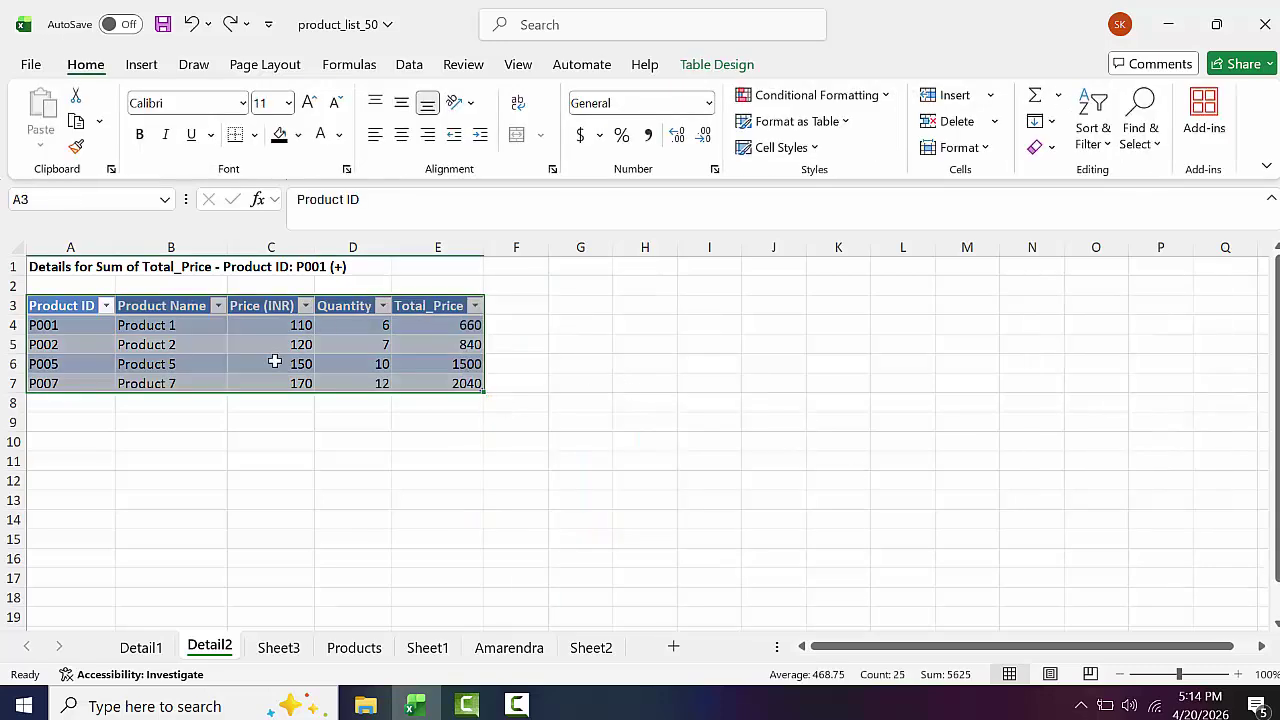
# Step: Review the extracted records on the Detail1 and Detail2 sheets and the Product ID filter options on Detail2
pyautogui.click(155, 650)
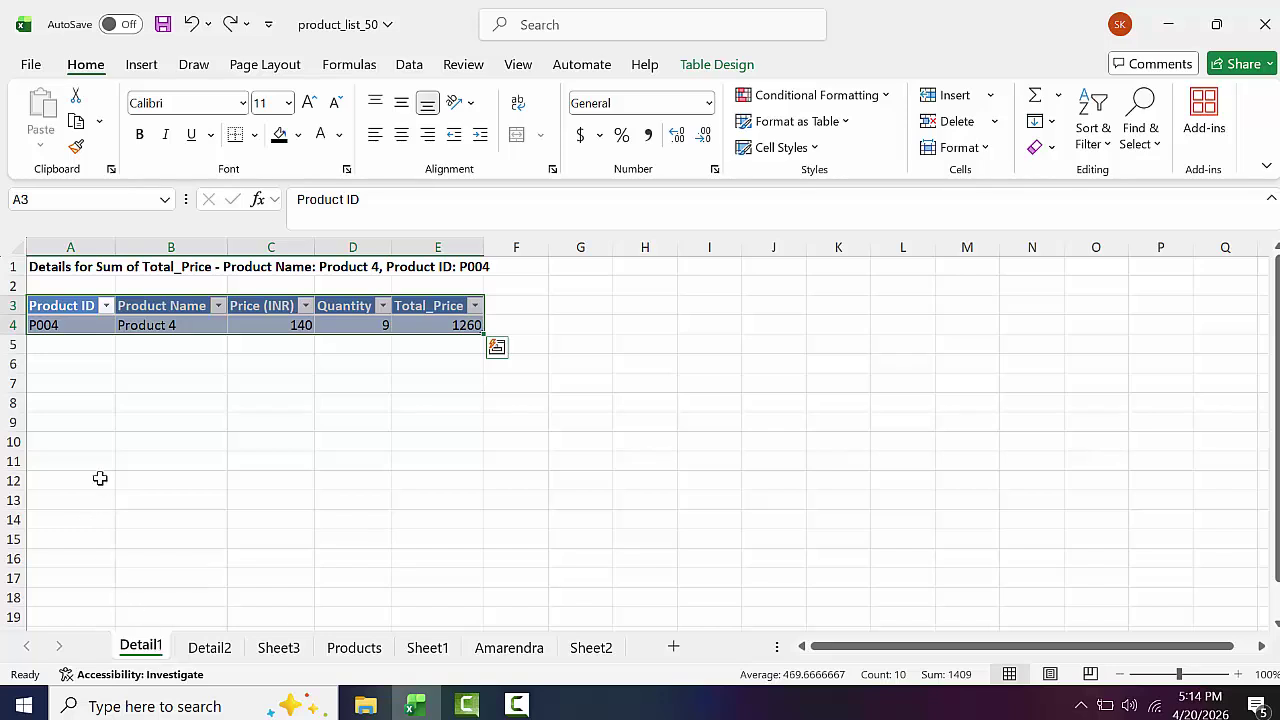
pyautogui.click(220, 658)
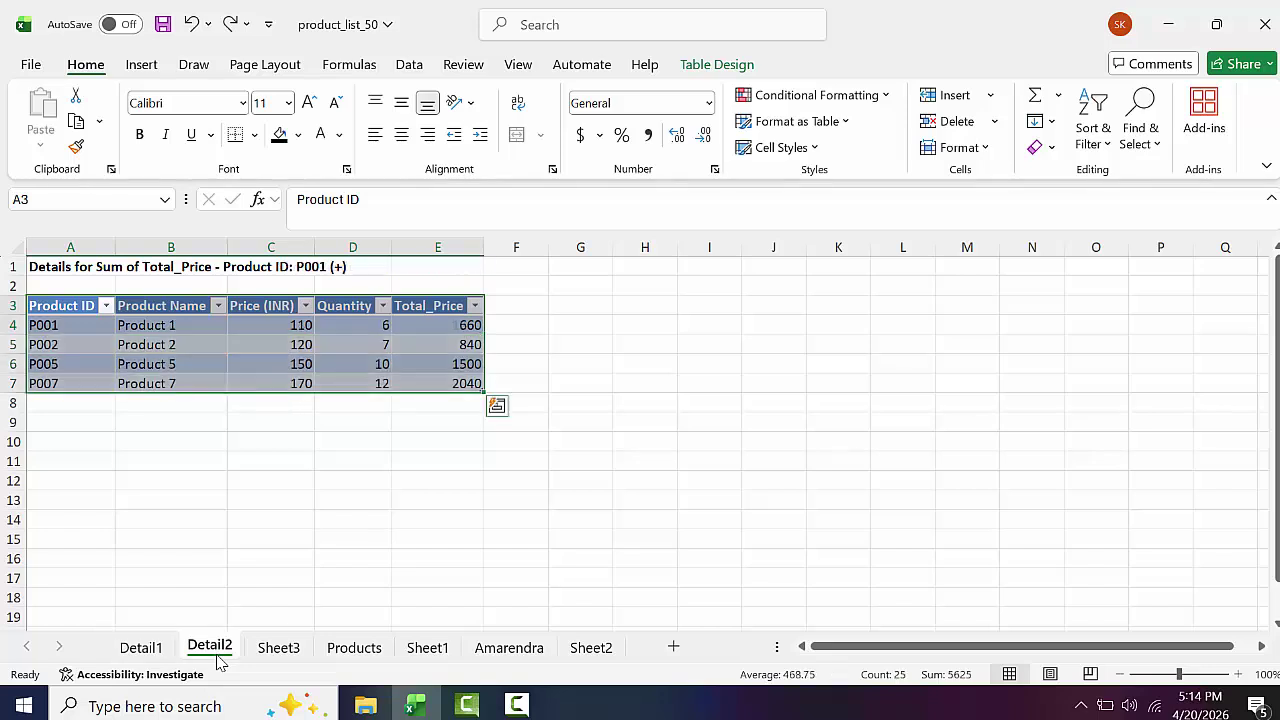
pyautogui.click(105, 305)
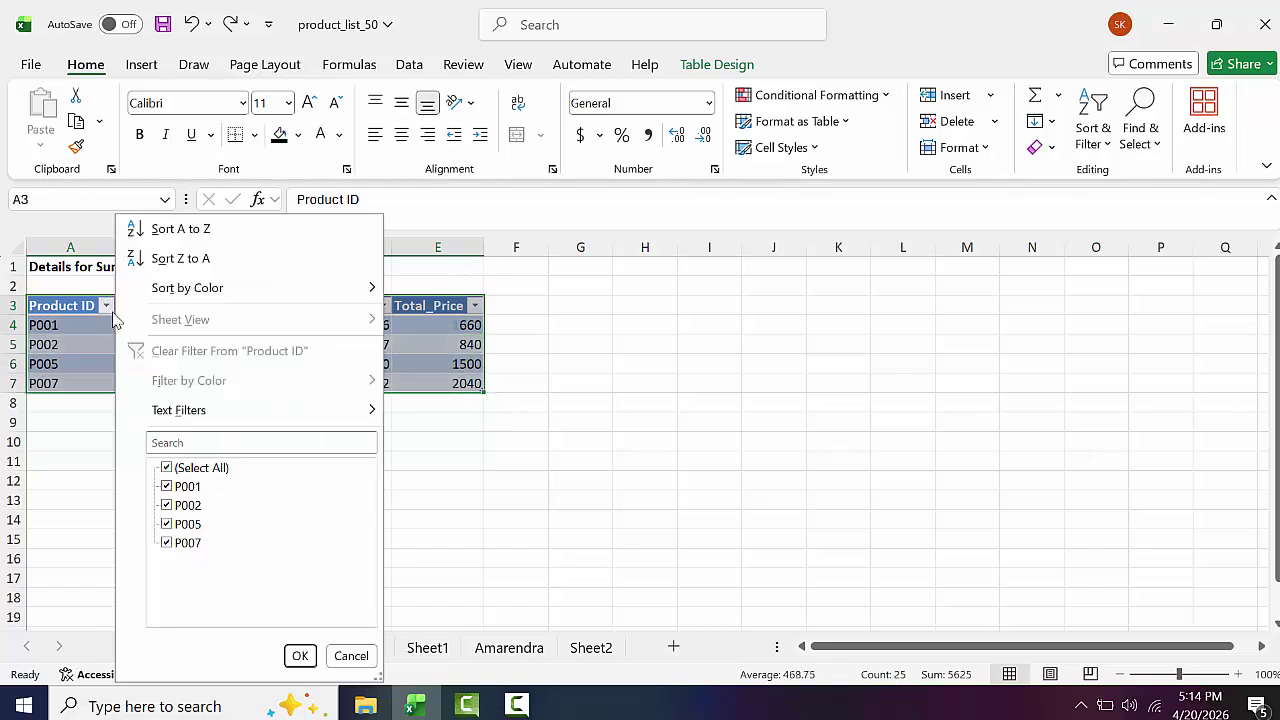
pyautogui.click(579, 314)
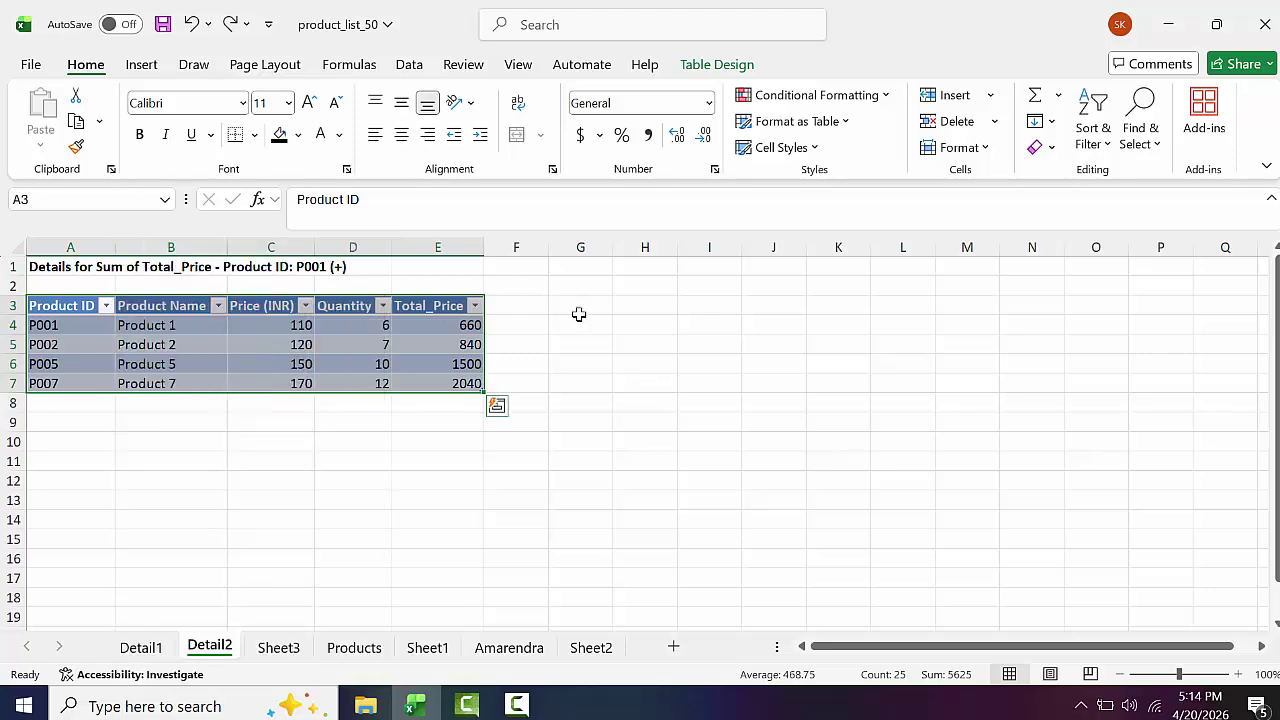
# Step: Remove the combined Values field from the columns area of the pivot table on Sheet3
pyautogui.click(279, 648)
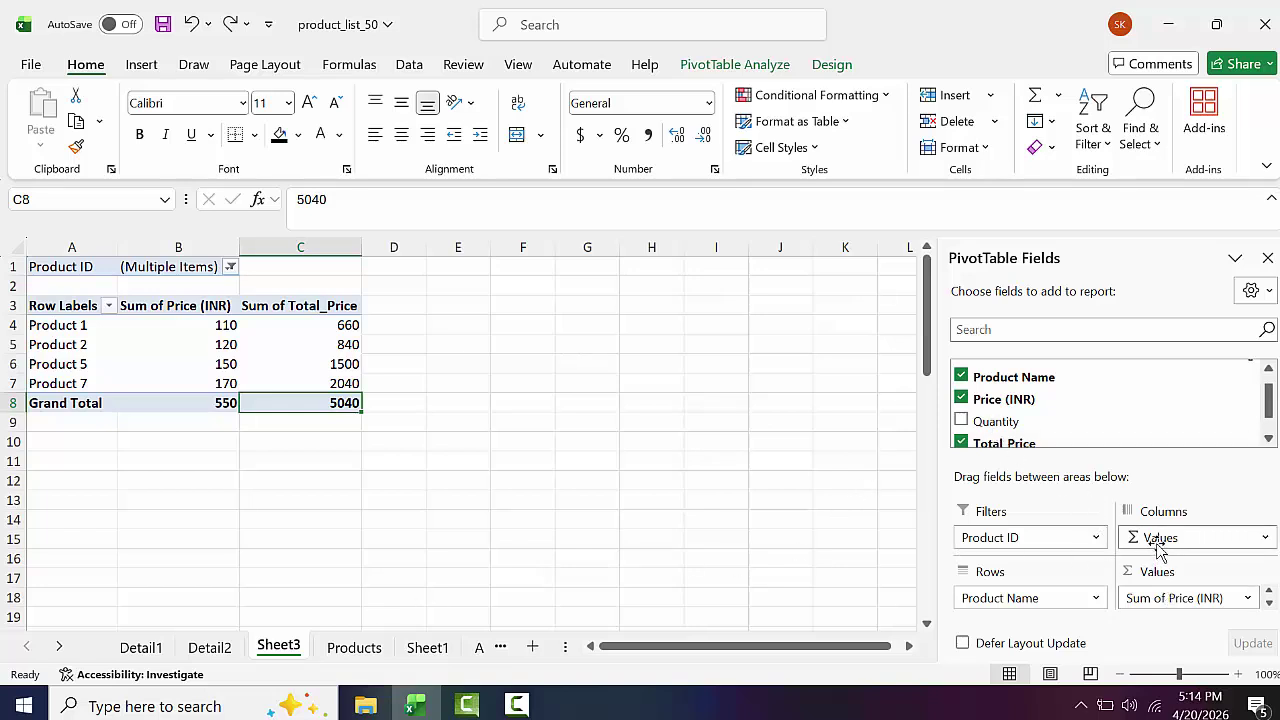
pyautogui.moveTo(1155, 538); pyautogui.dragTo(1005, 415)
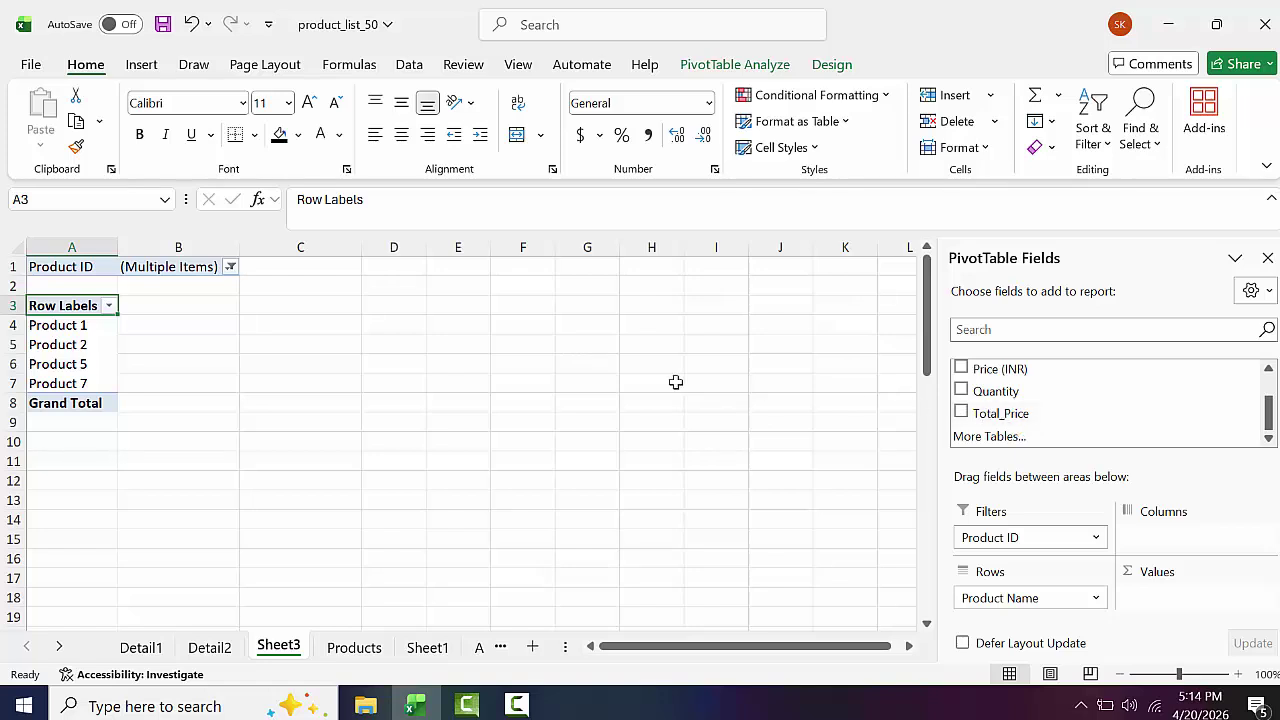
# Step: Change the Product ID filter of the pivot table on Sheet3 to include only P003 and P004
pyautogui.click(230, 268)
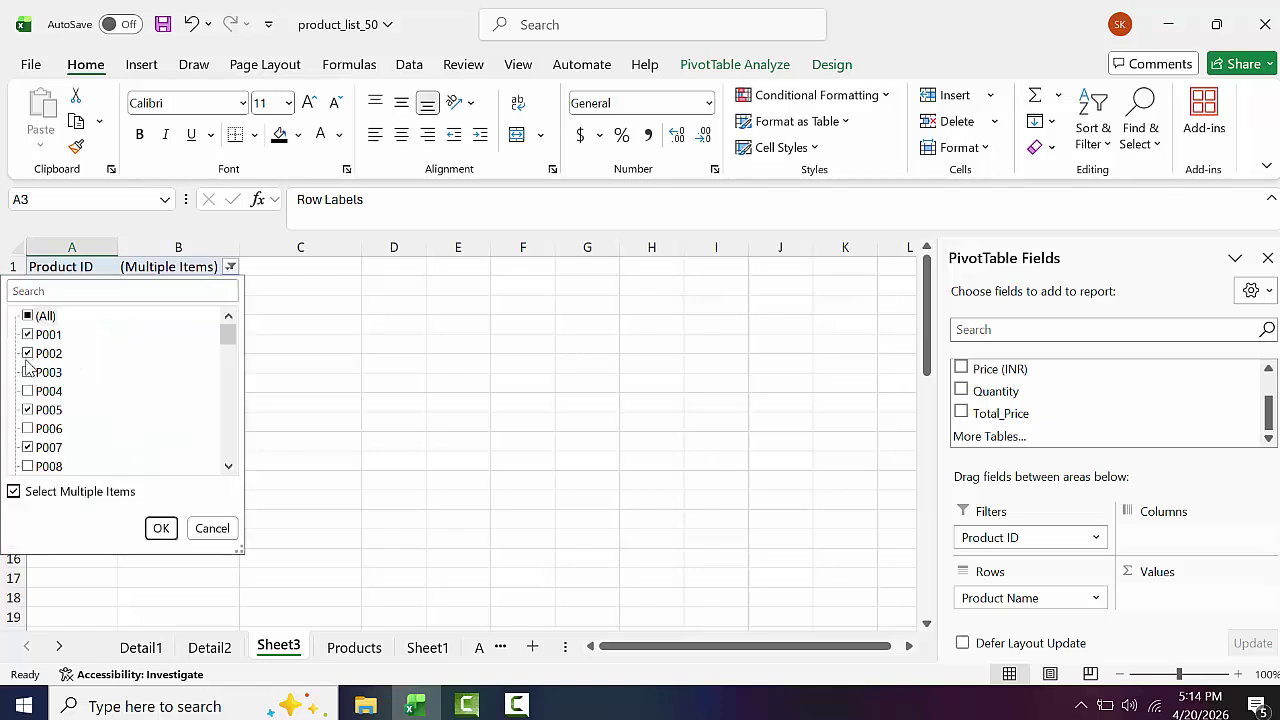
pyautogui.click(28, 353)
pyautogui.click(33, 353)
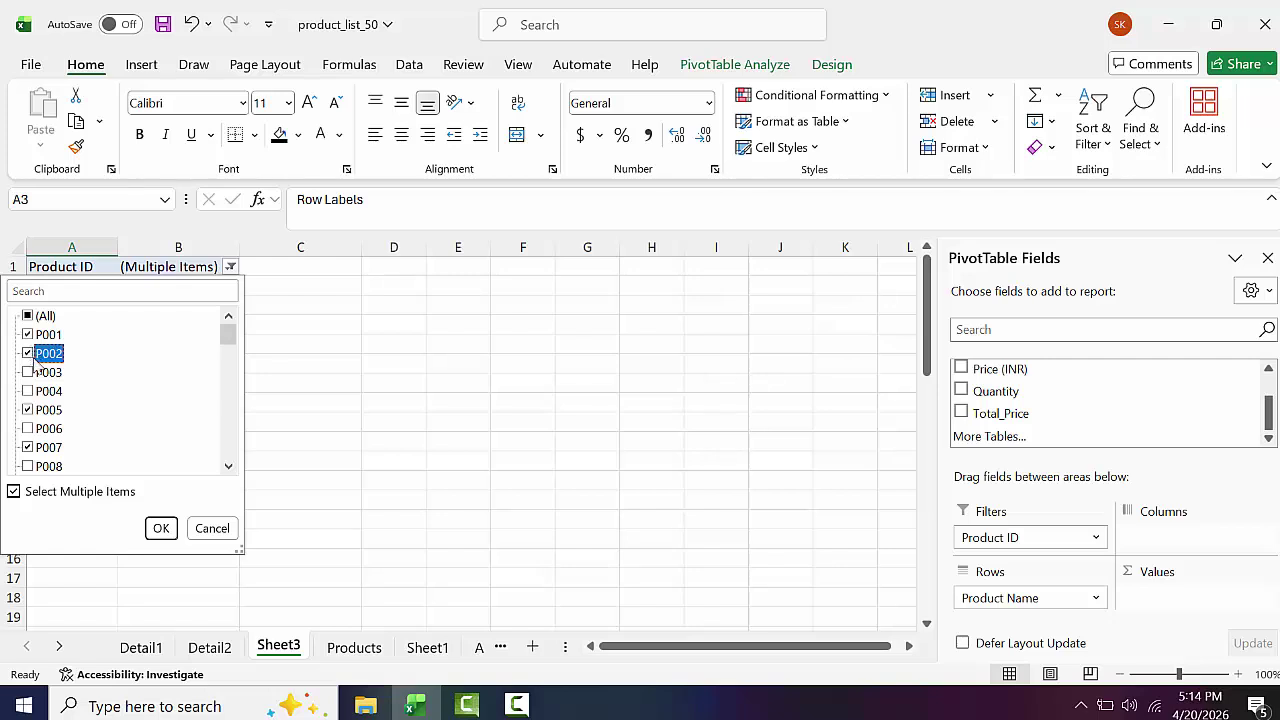
pyautogui.click(34, 410)
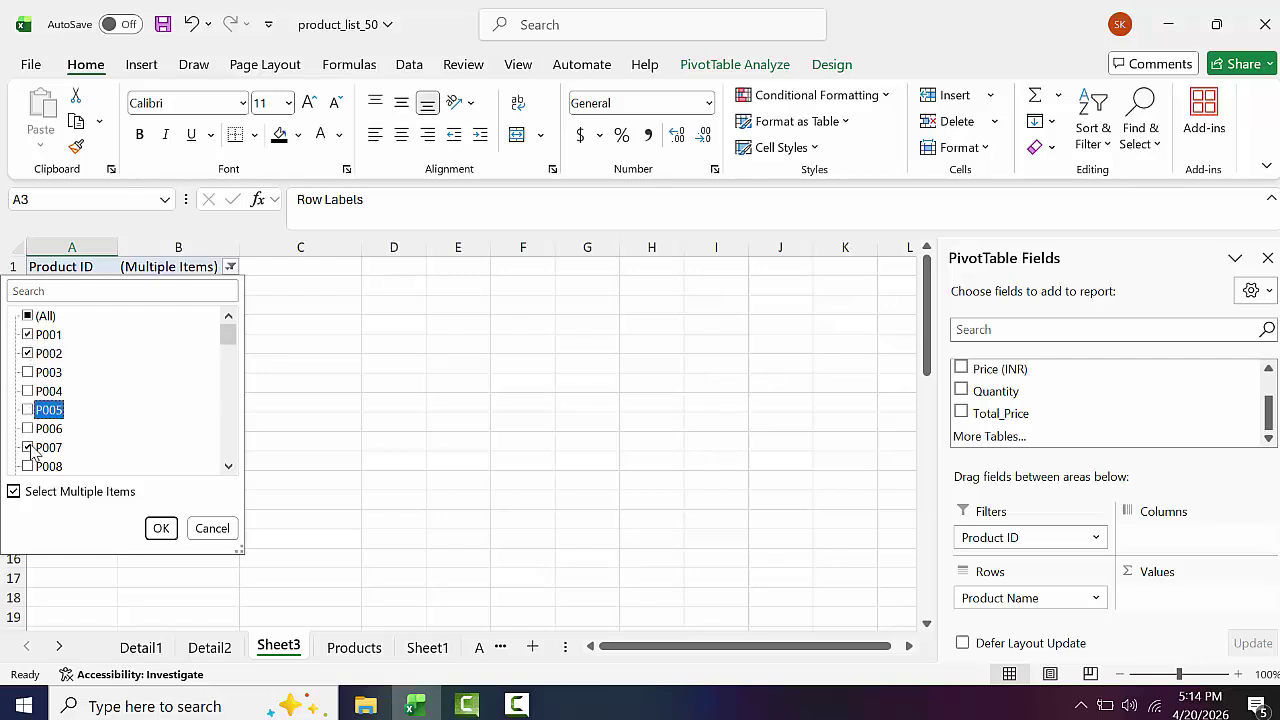
pyautogui.click(31, 447)
pyautogui.click(35, 396)
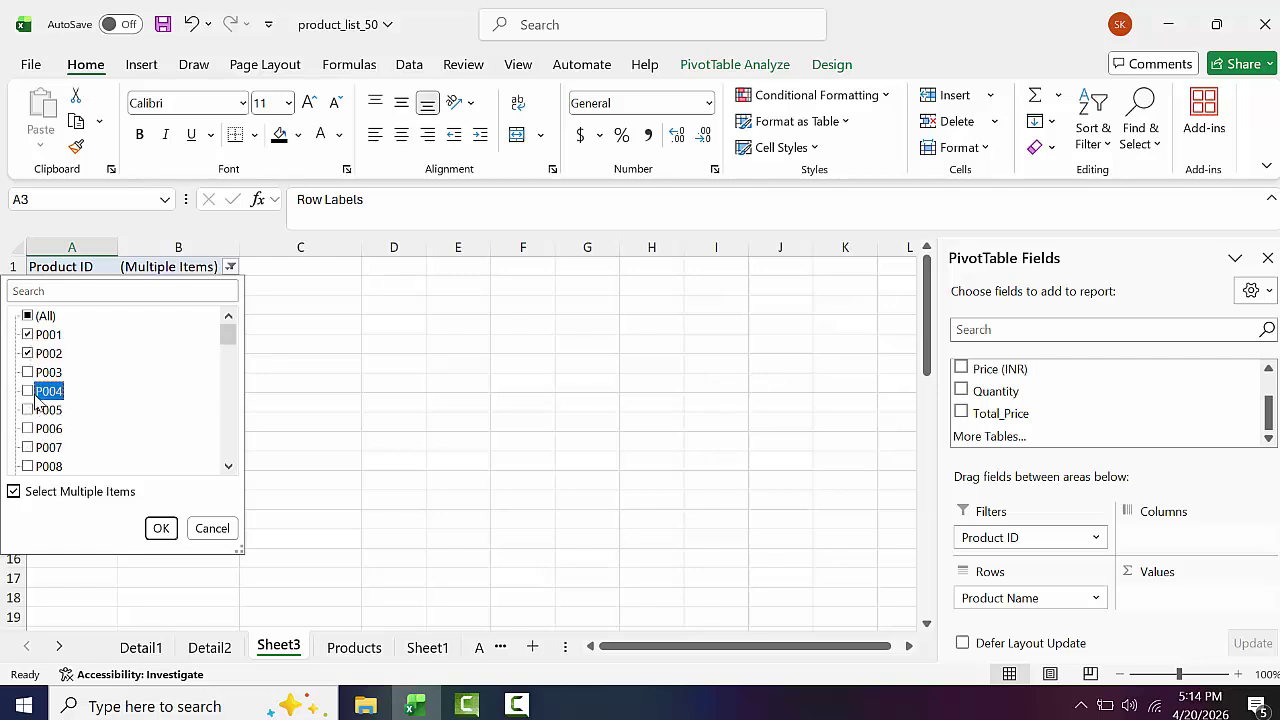
pyautogui.click(31, 376)
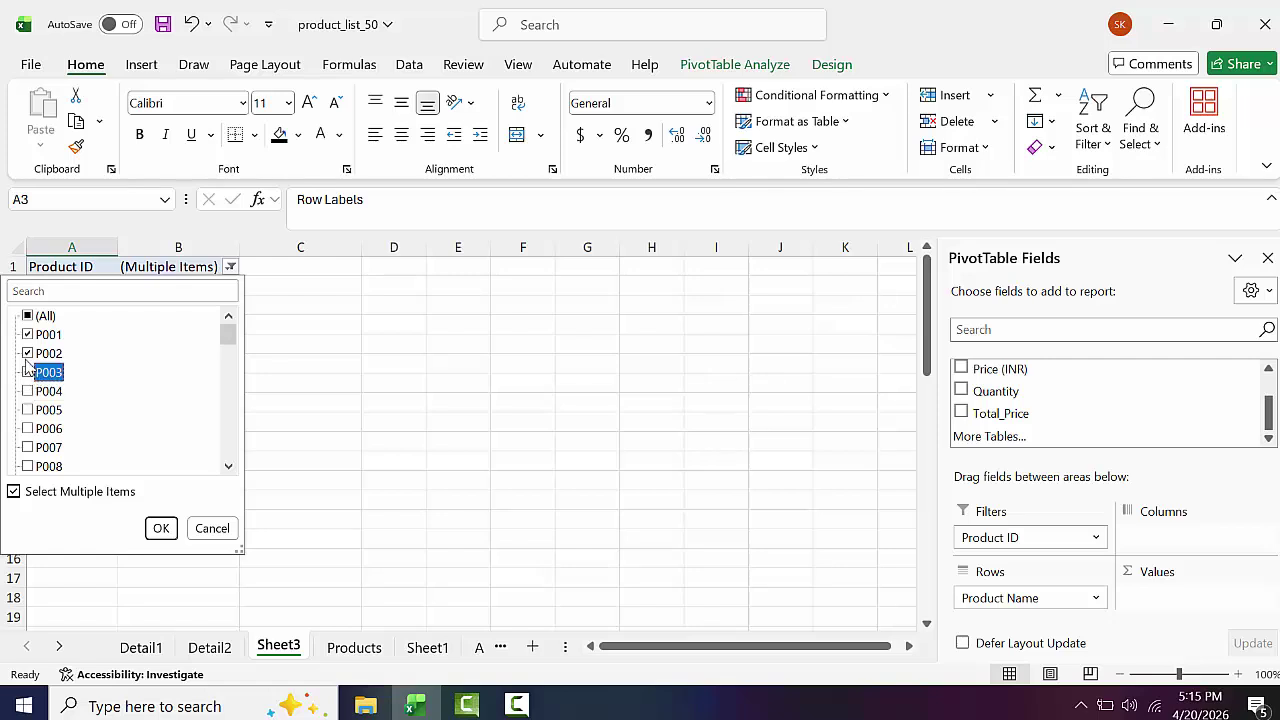
pyautogui.click(31, 353)
pyautogui.click(29, 335)
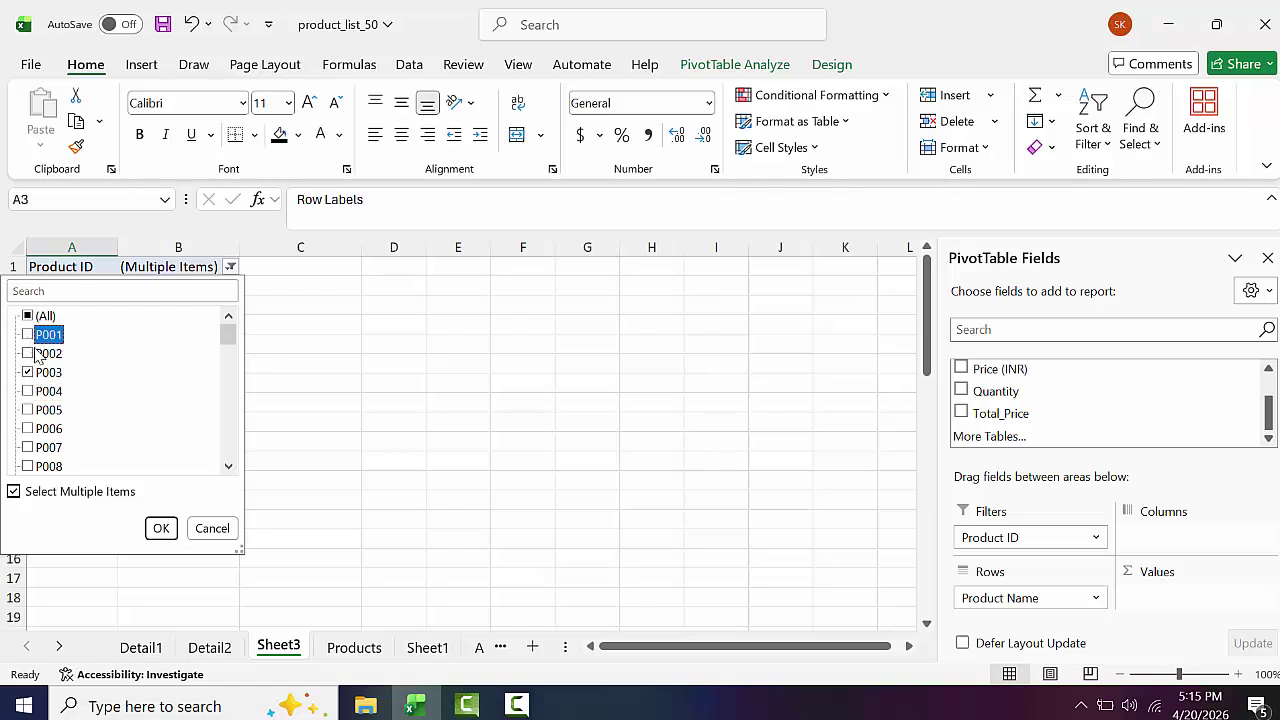
pyautogui.click(29, 391)
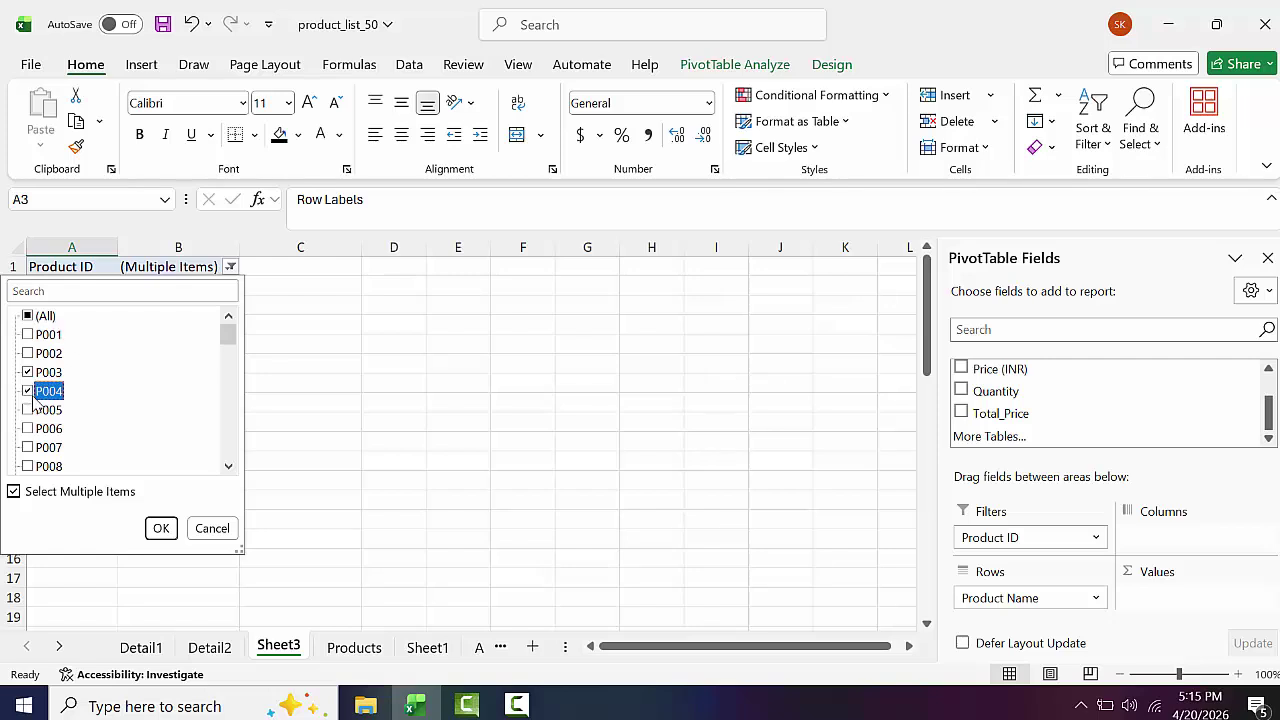
pyautogui.click(161, 529)
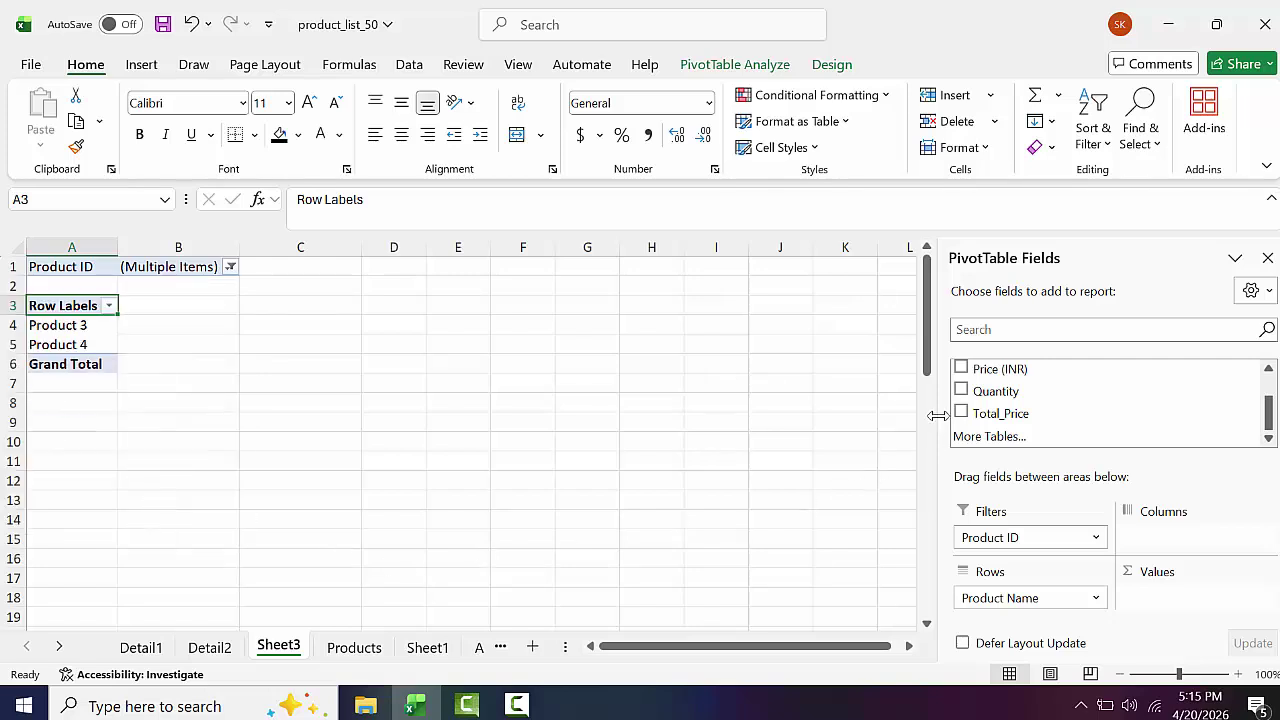
# Step: Add Price (INR) and Quantity to the pivot table as summed values, leaving Total_Price out
pyautogui.moveTo(982, 370); pyautogui.dragTo(1160, 600)
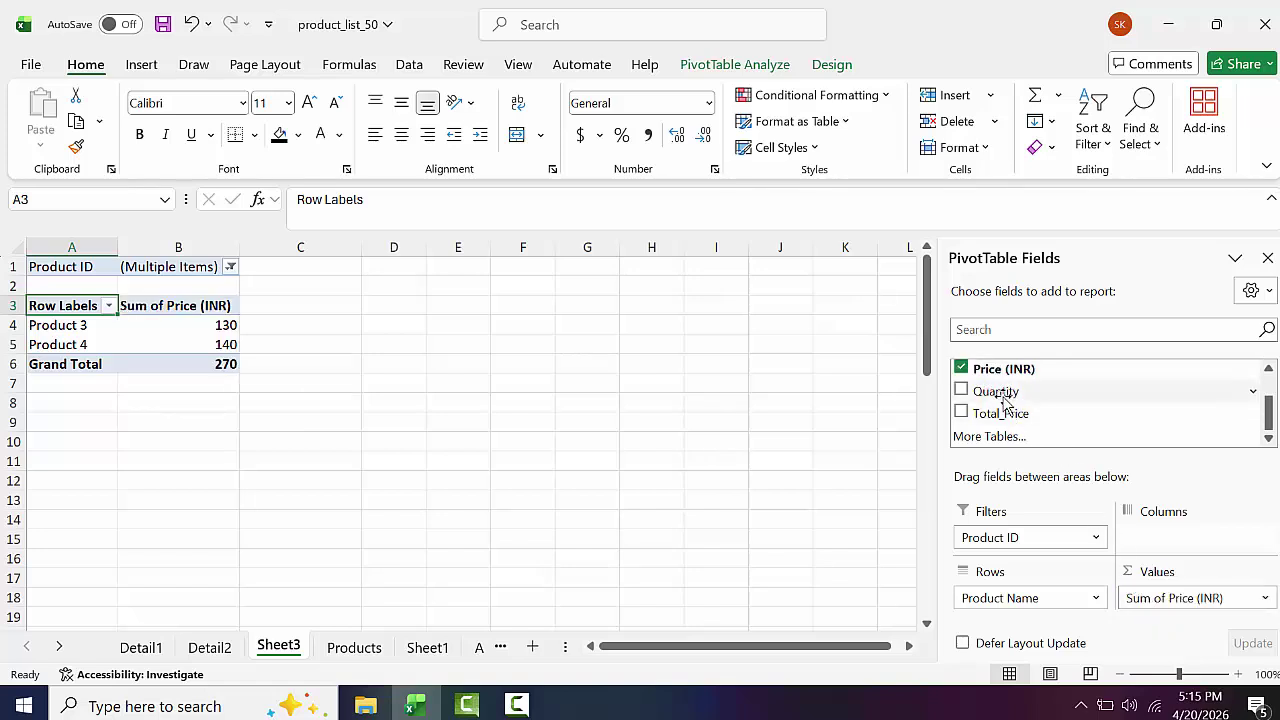
pyautogui.moveTo(1000, 391); pyautogui.dragTo(1145, 595)
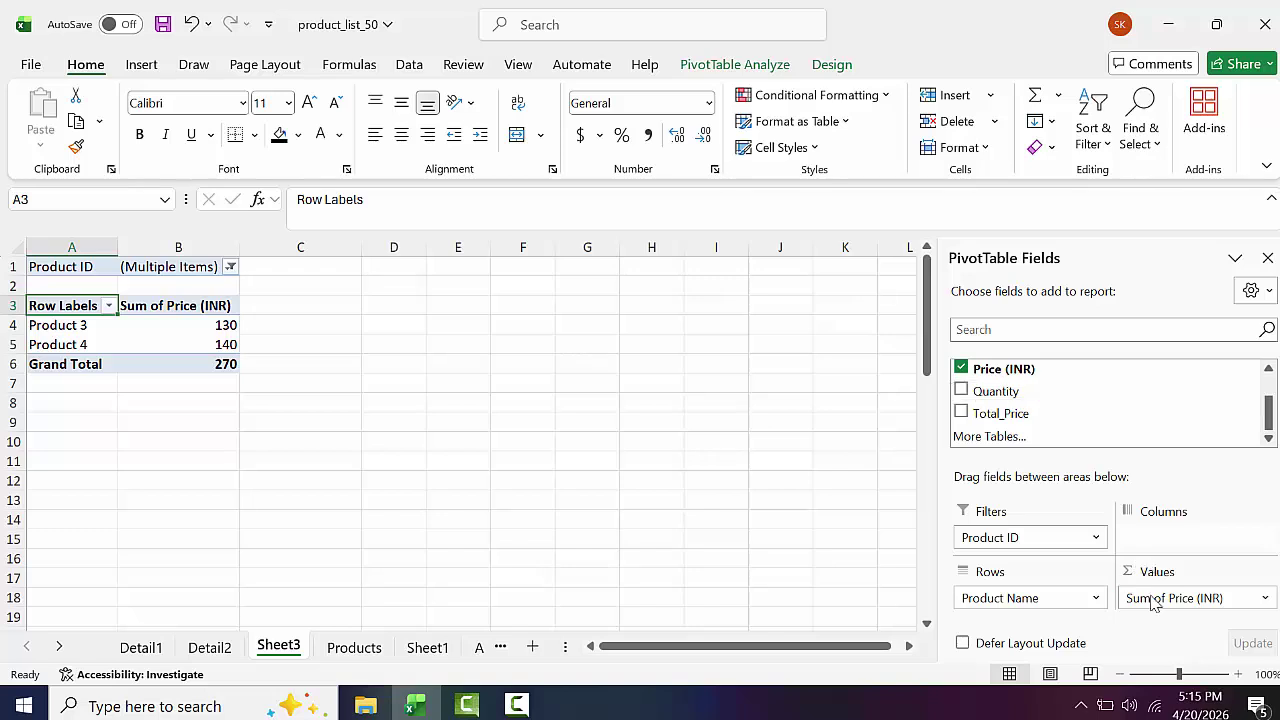
pyautogui.click(961, 390)
pyautogui.click(961, 413)
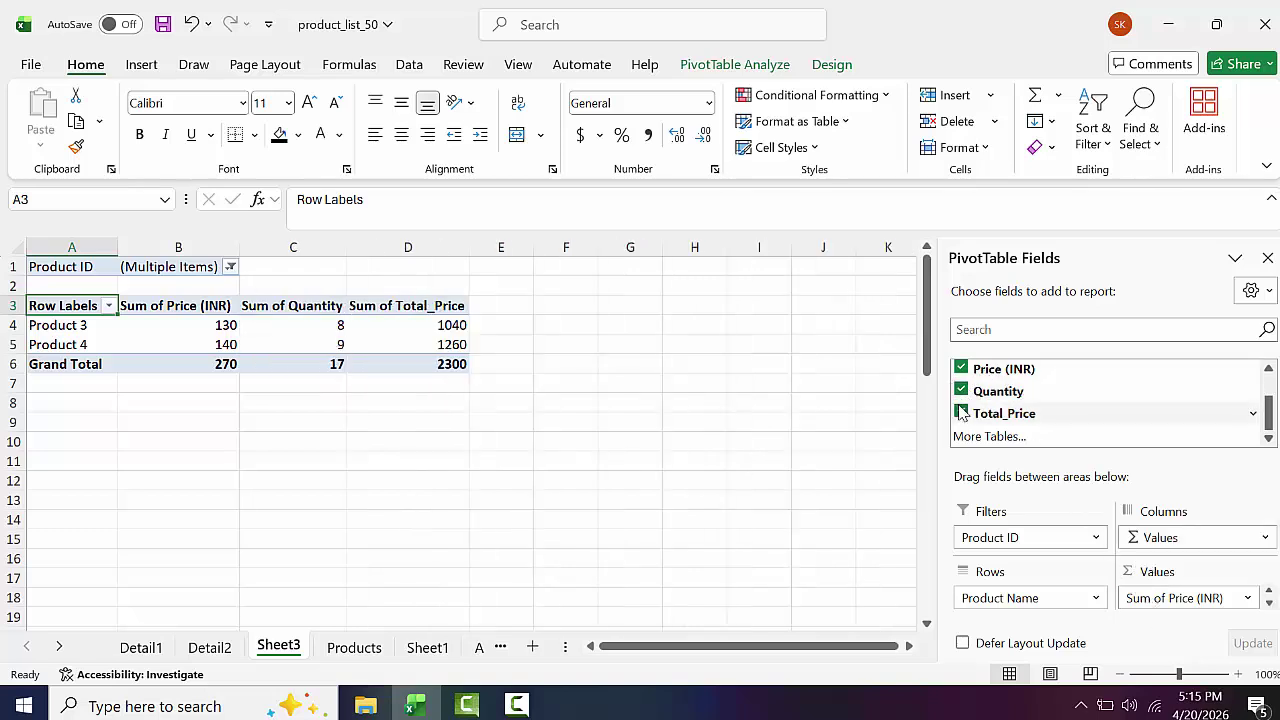
pyautogui.click(961, 413)
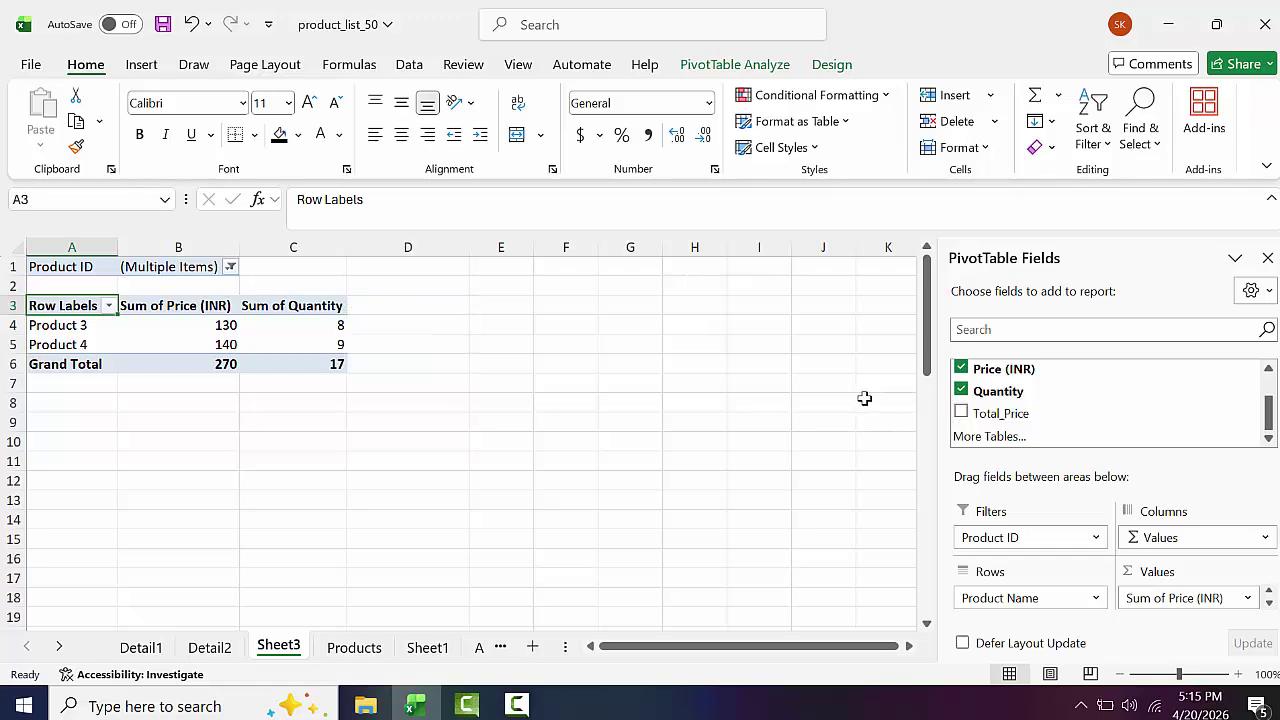
# Step: Extract the records behind the Sum of Quantity grand total and create a PivotTable from that table on a new worksheet
pyautogui.doubleClick(317, 372)
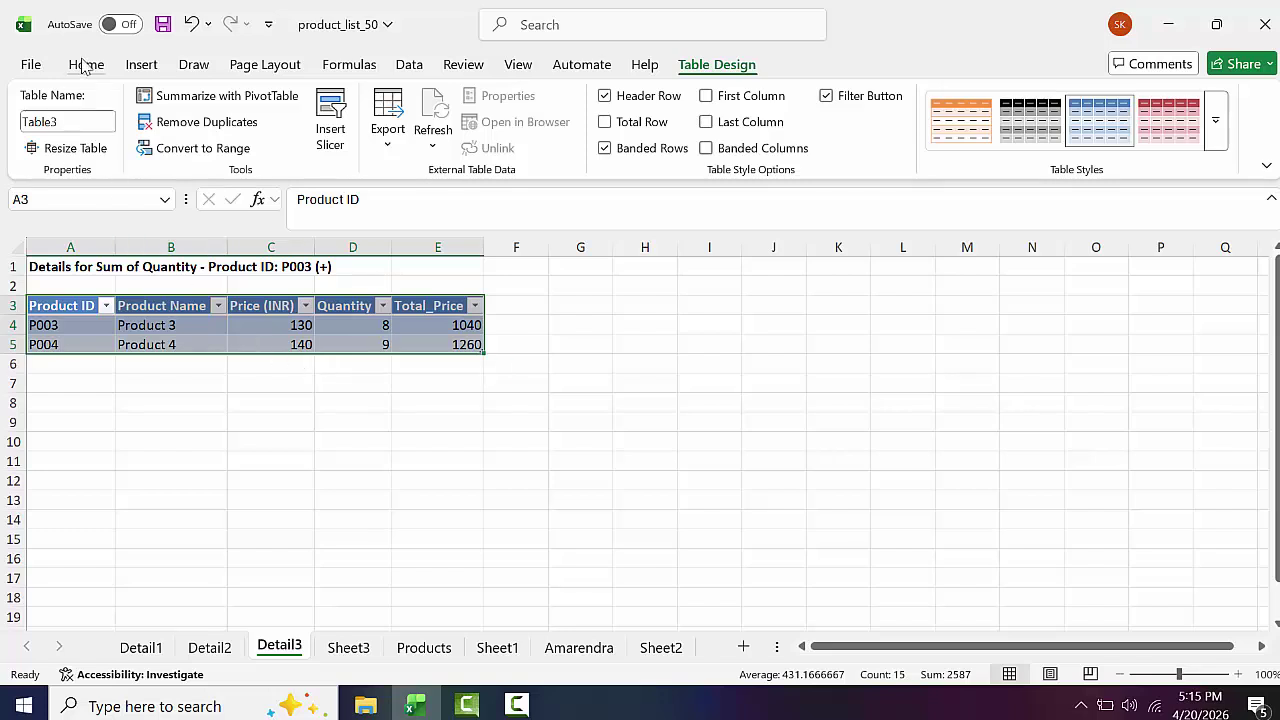
pyautogui.click(224, 97)
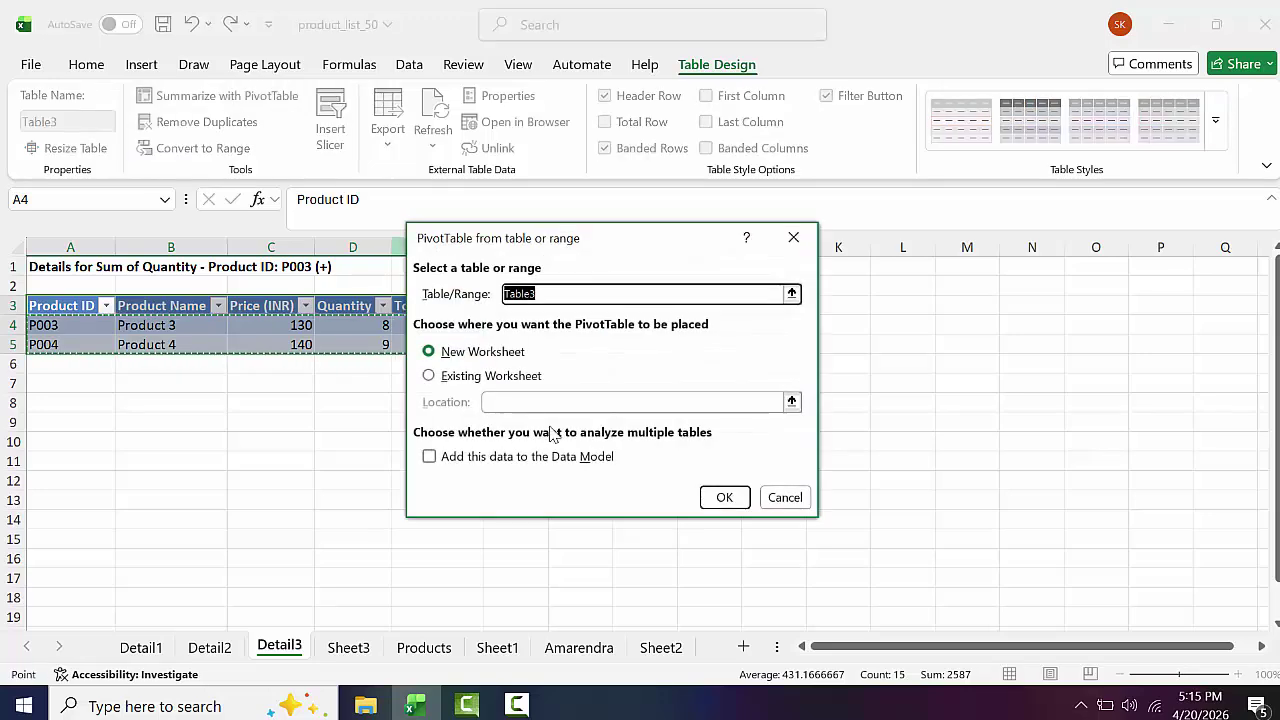
pyautogui.click(725, 497)
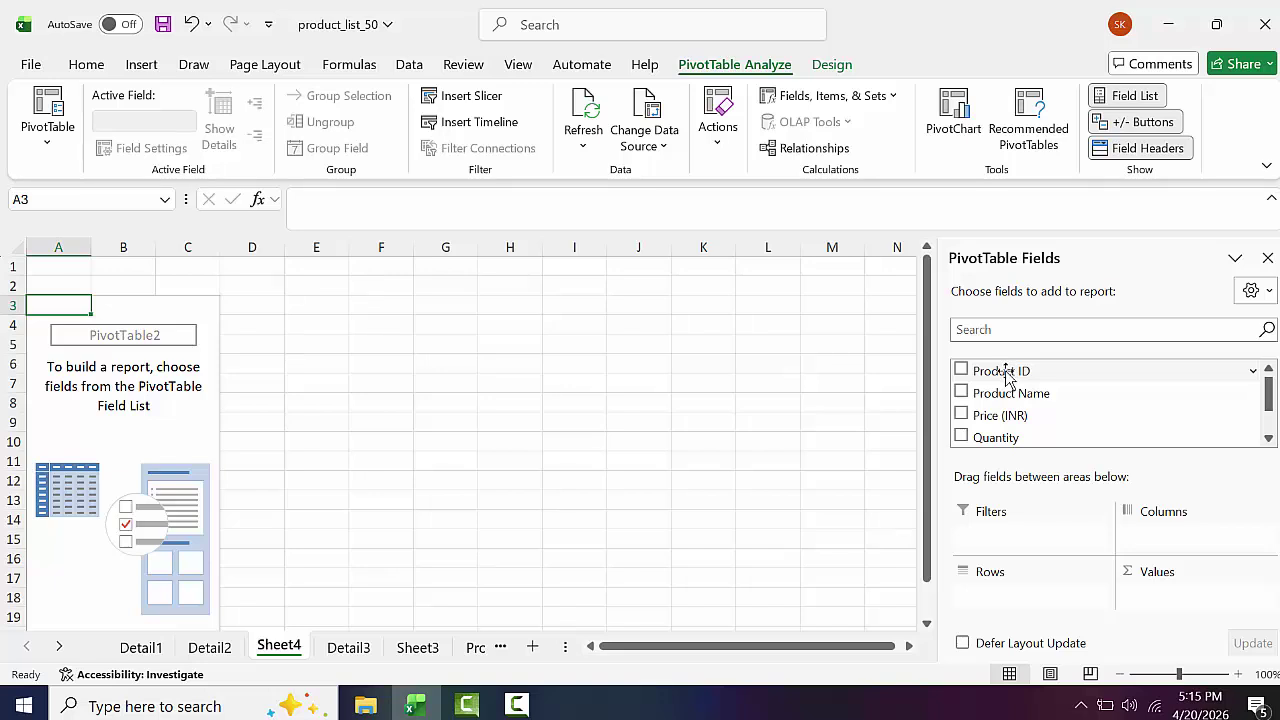
# Step: Lay out the new pivot table with Product ID as rows and the sum of Total_Price as values
pyautogui.moveTo(1008, 378); pyautogui.dragTo(1024, 618)
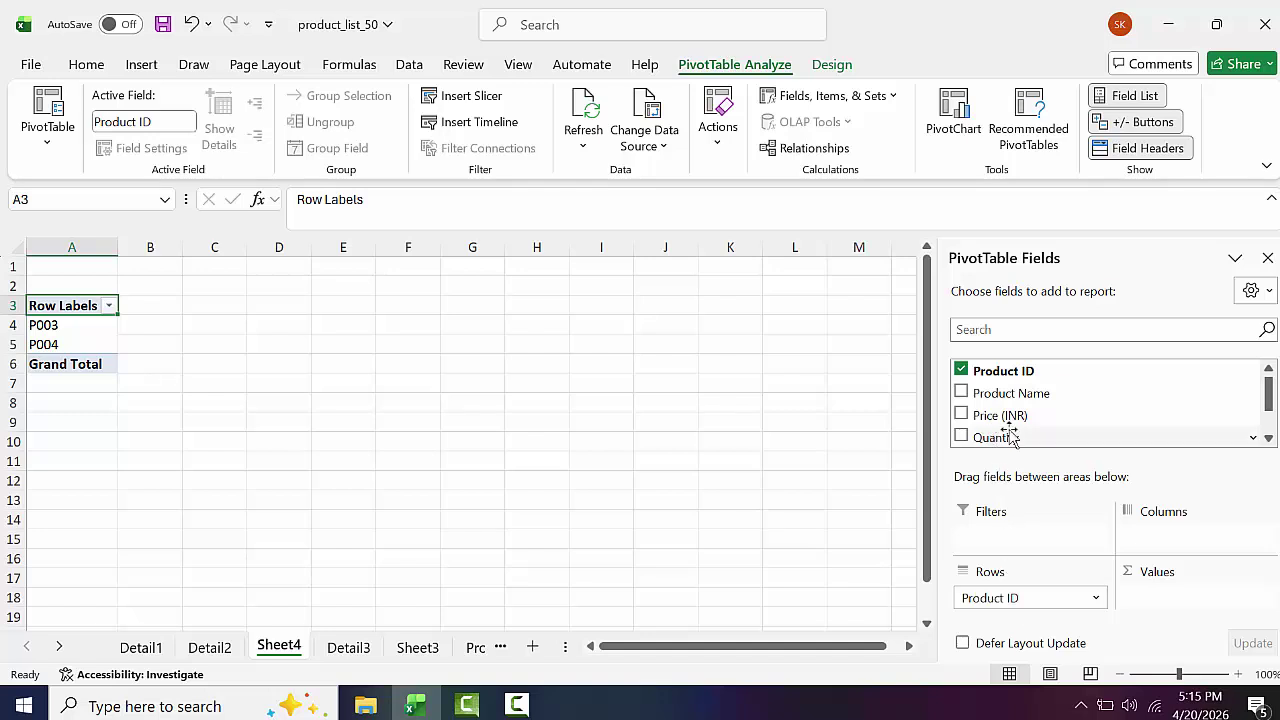
pyautogui.click(1268, 439)
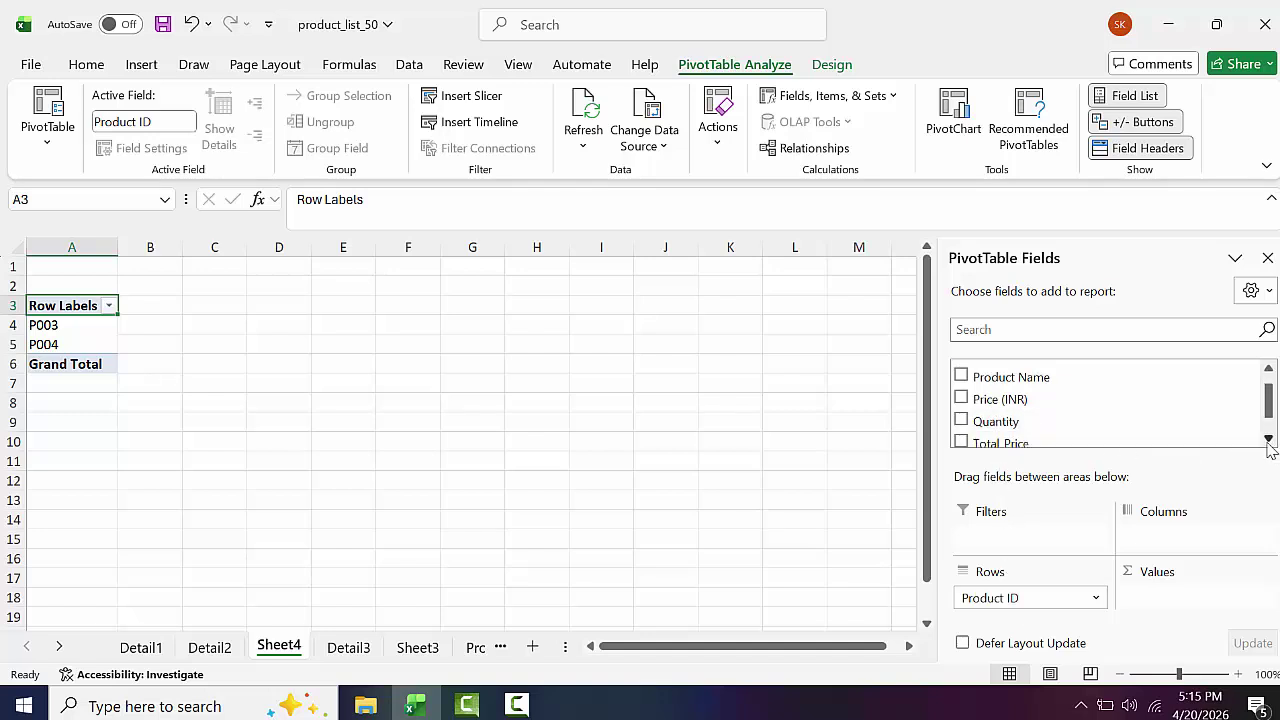
pyautogui.moveTo(982, 426); pyautogui.dragTo(1160, 616)
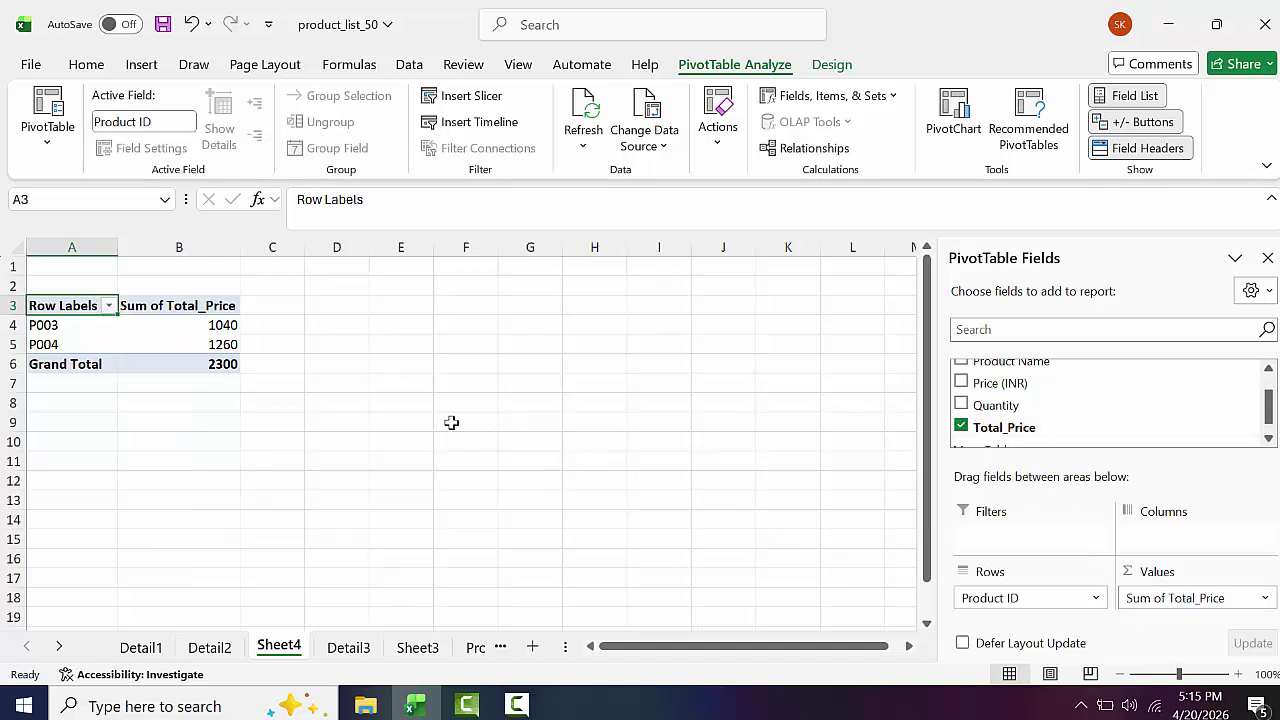
# Step: Extract the records behind the Sum of Total_Price grand total and check whether the Product ID, price and total cells hold plain values
pyautogui.click(191, 368)
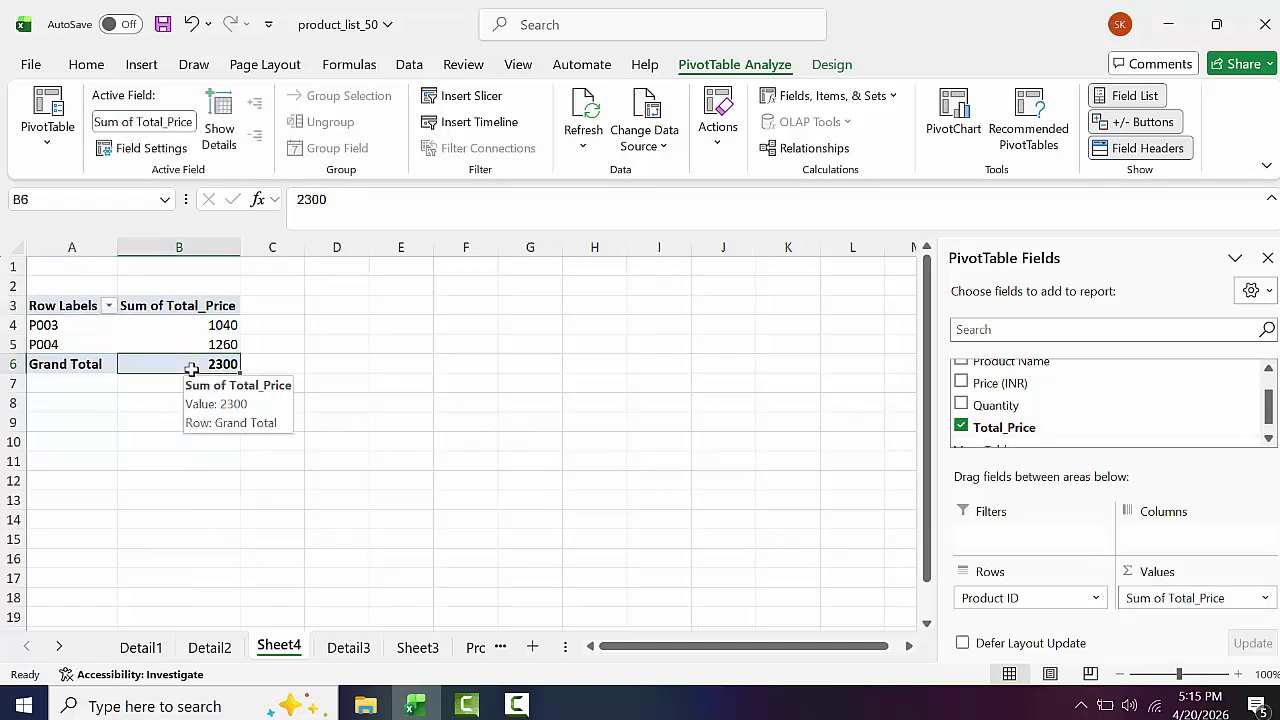
pyautogui.doubleClick(190, 368)
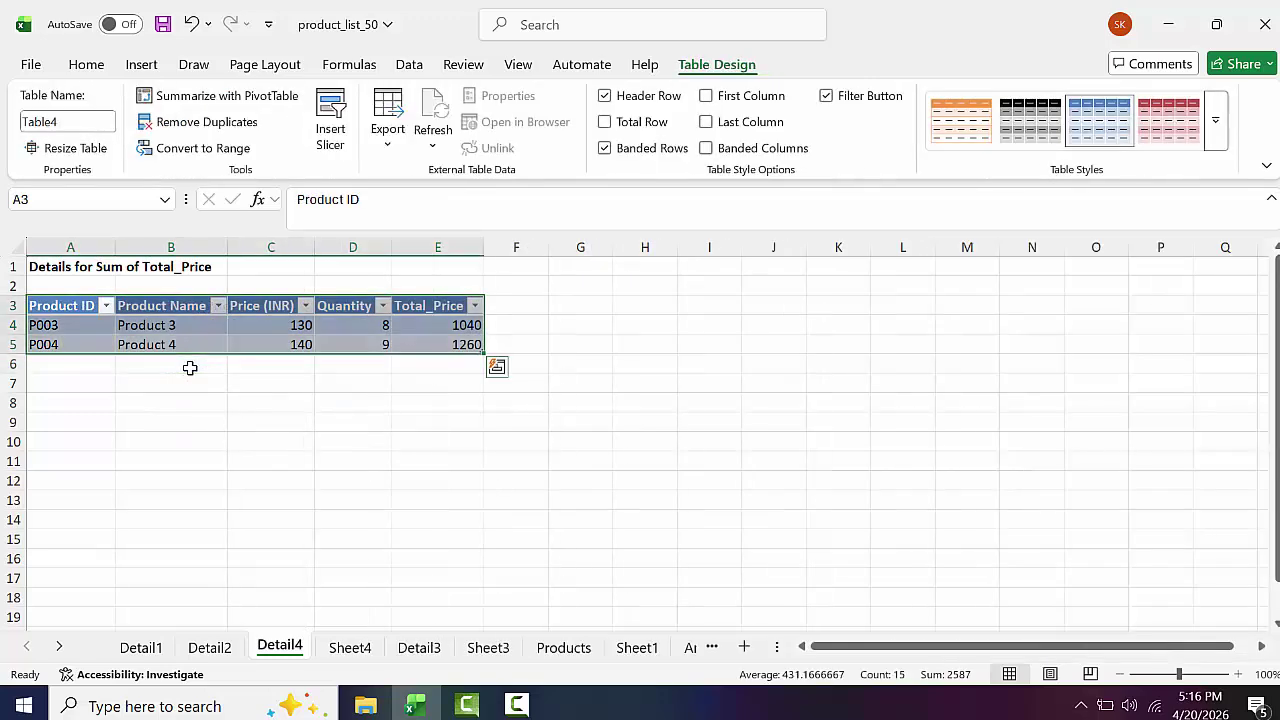
pyautogui.doubleClick(95, 327)
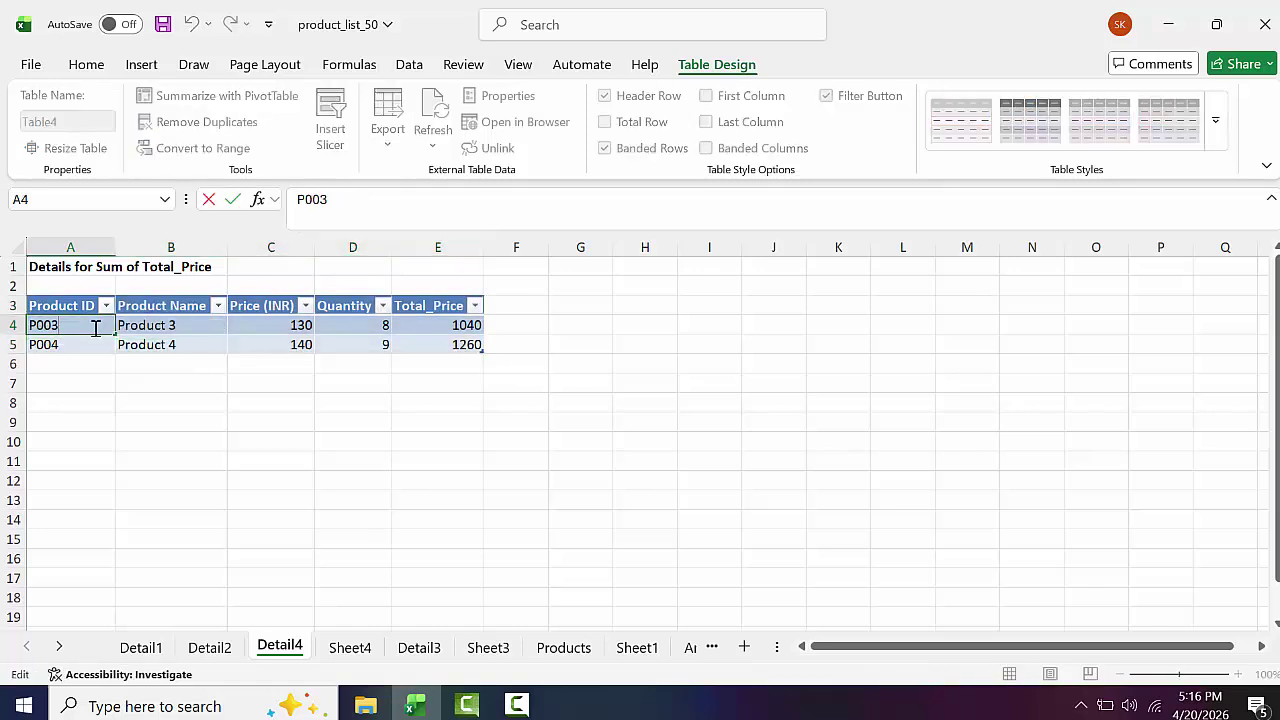
pyautogui.doubleClick(282, 324)
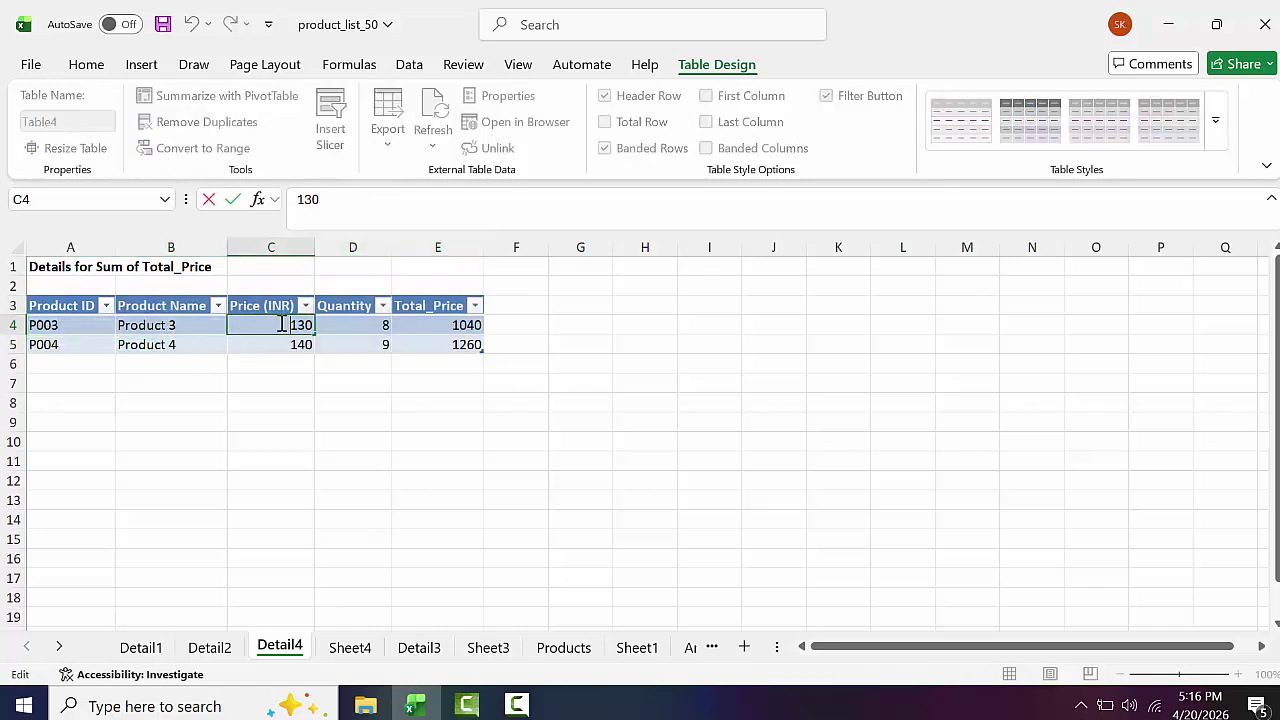
pyautogui.click(437, 326)
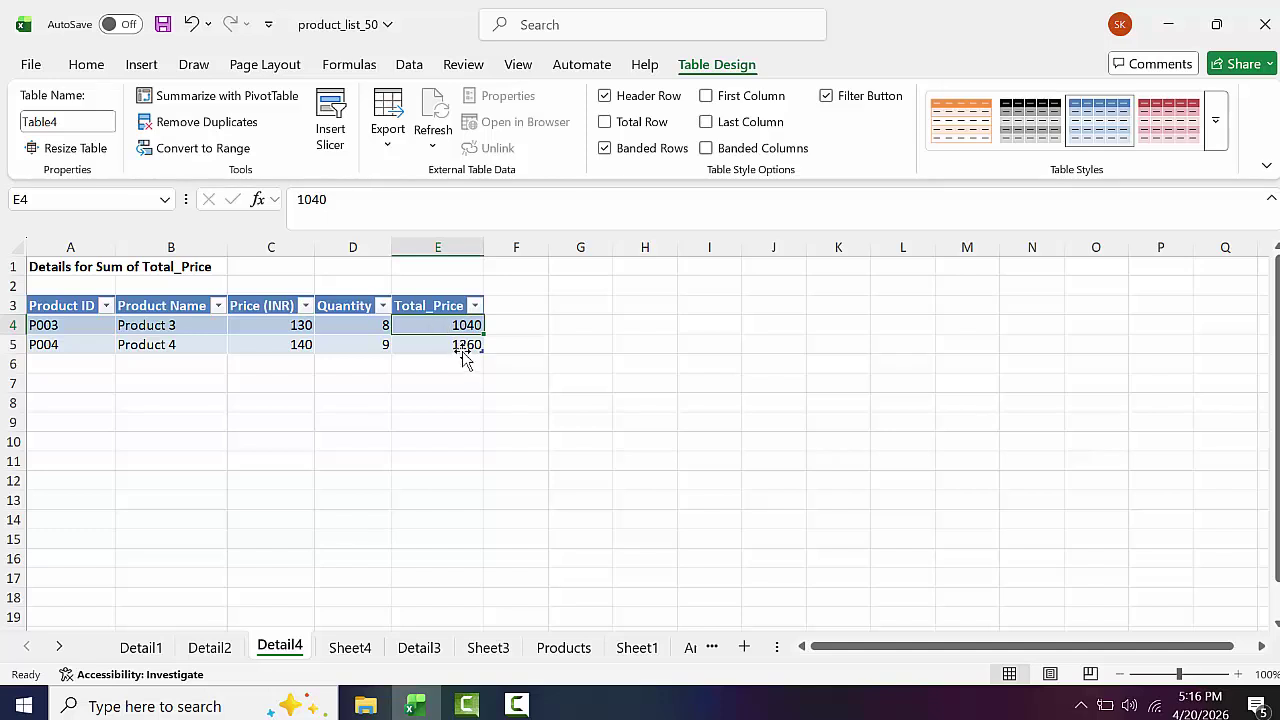
pyautogui.click(462, 348)
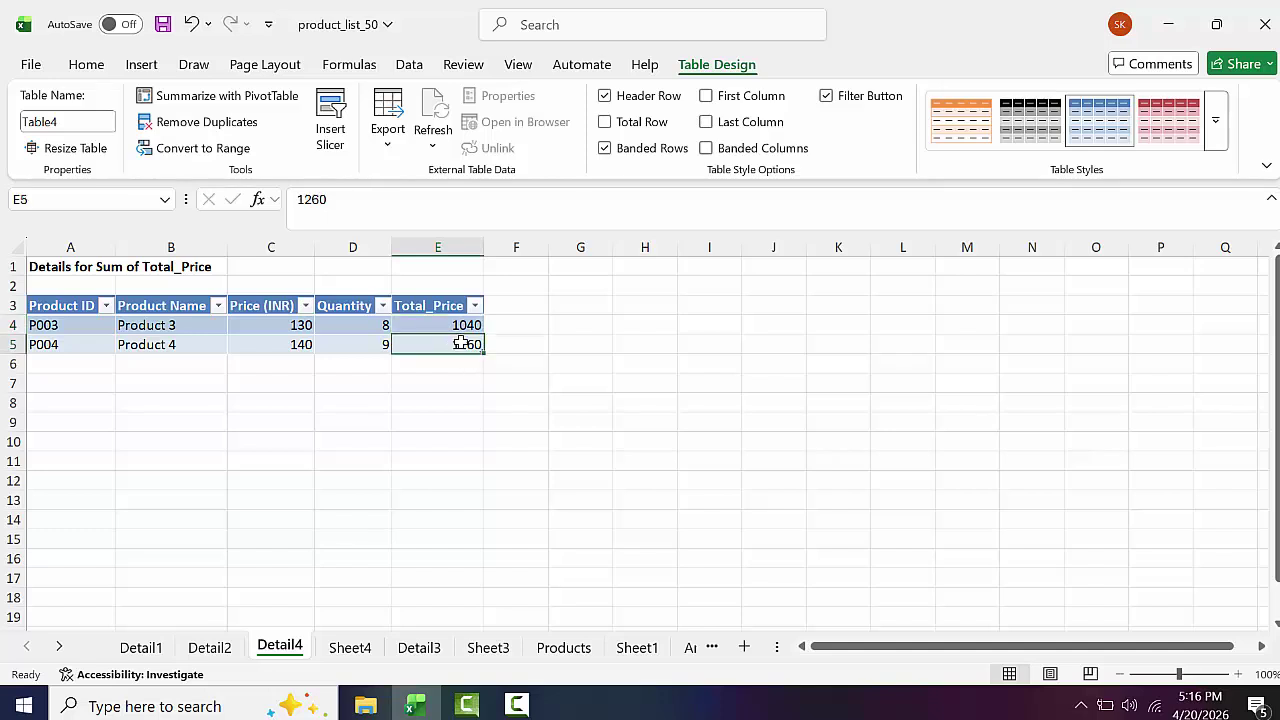
pyautogui.click(509, 384)
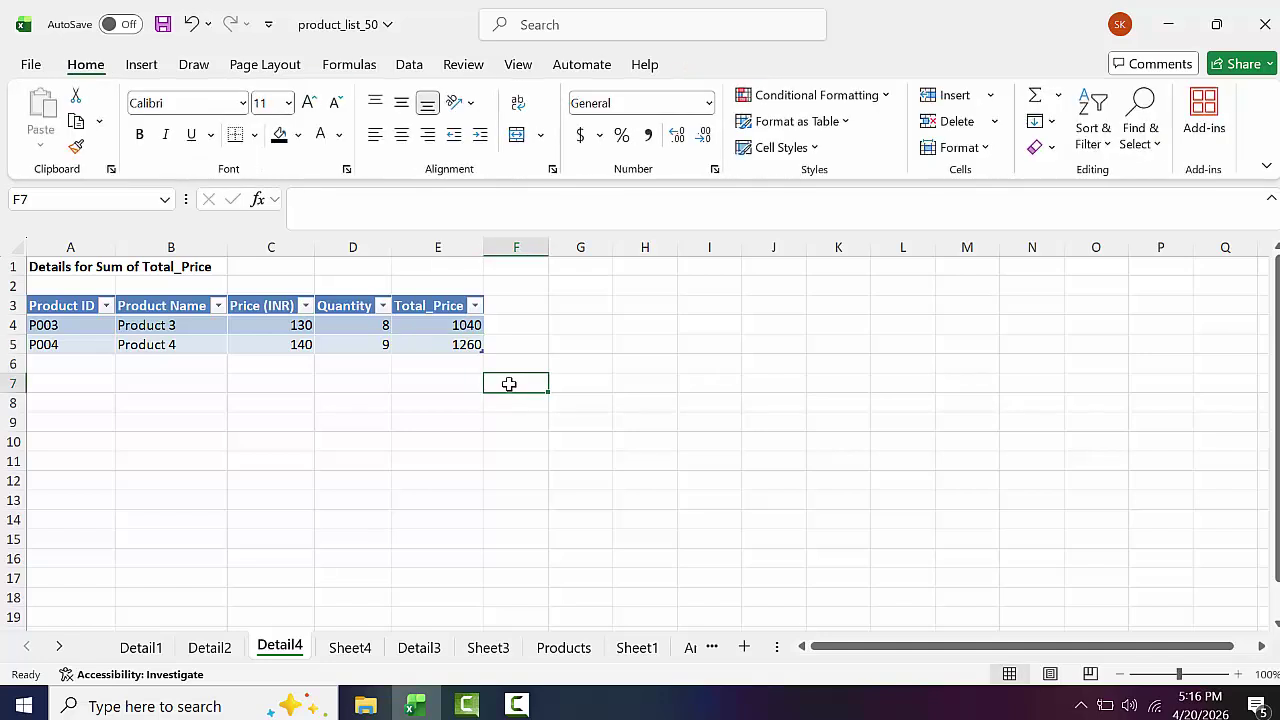
pyautogui.doubleClick(450, 325)
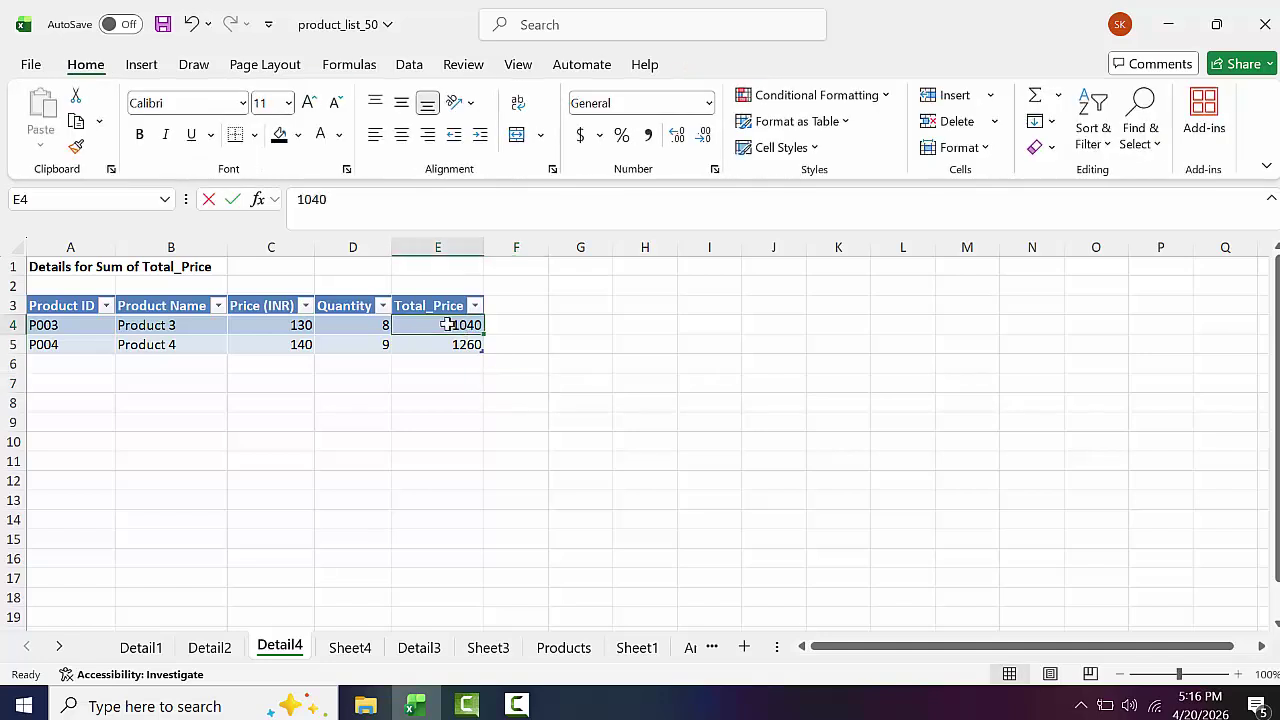
pyautogui.click(564, 360)
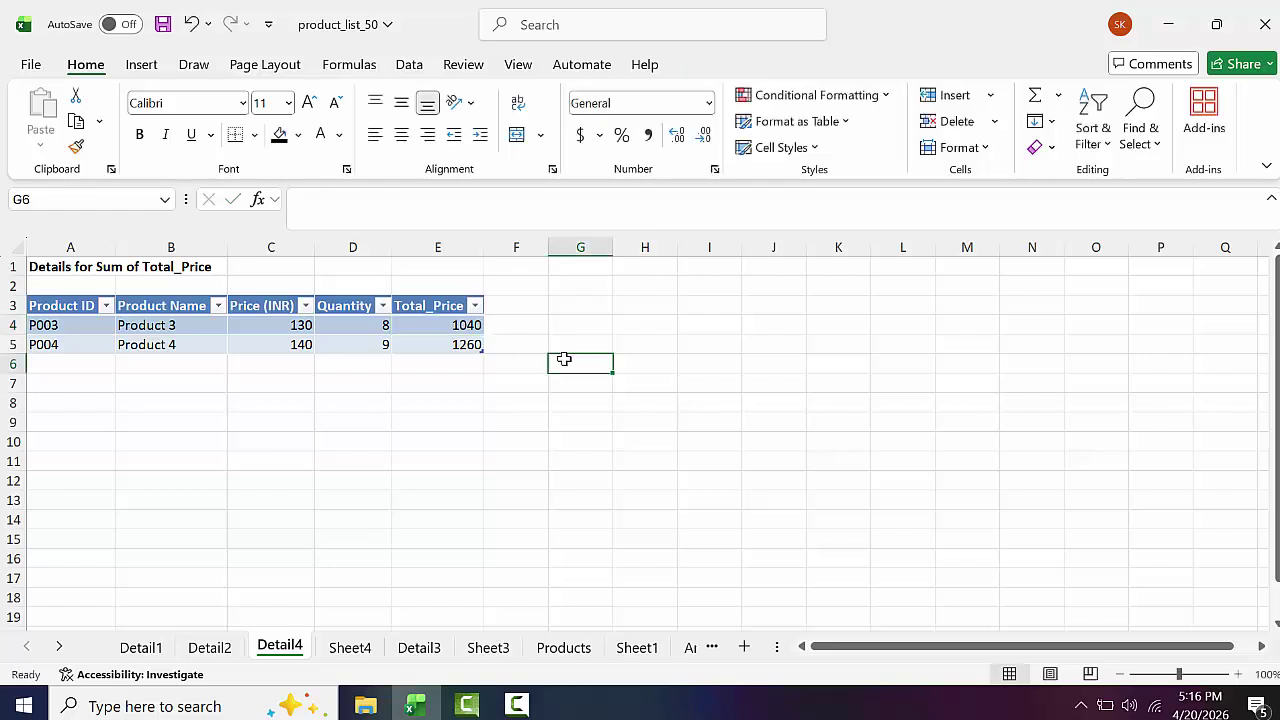